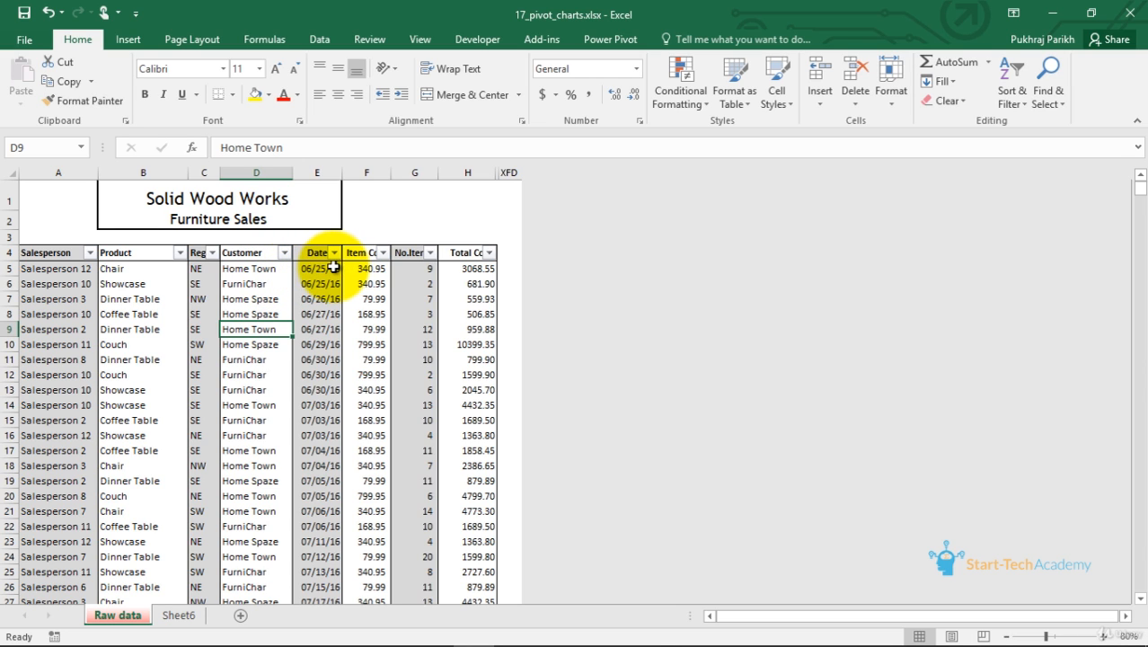
# Examine the furniture sales table's columns and values, scrolling through the rows
pyautogui.click(382, 252)
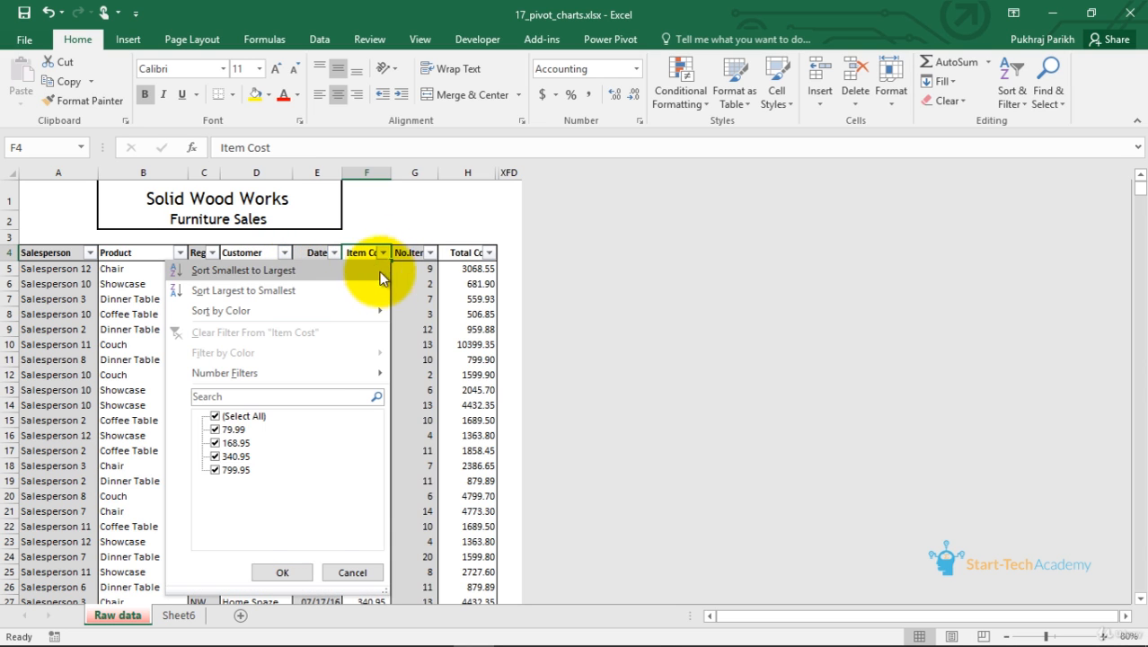
pyautogui.click(398, 273)
pyautogui.click(378, 270)
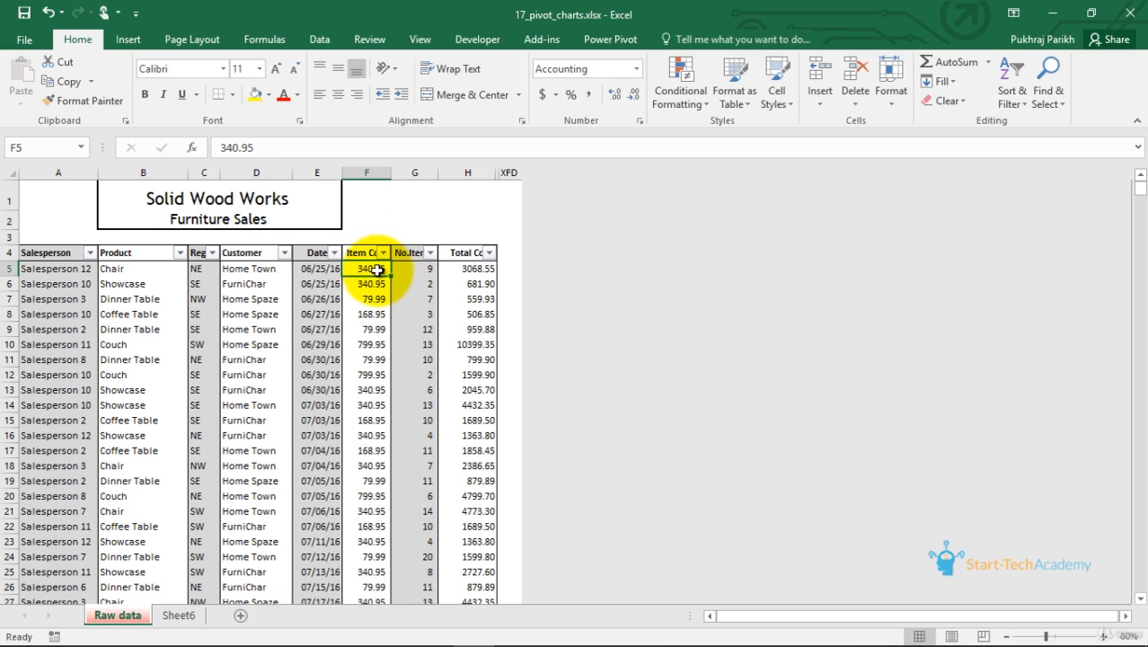
pyautogui.click(427, 269)
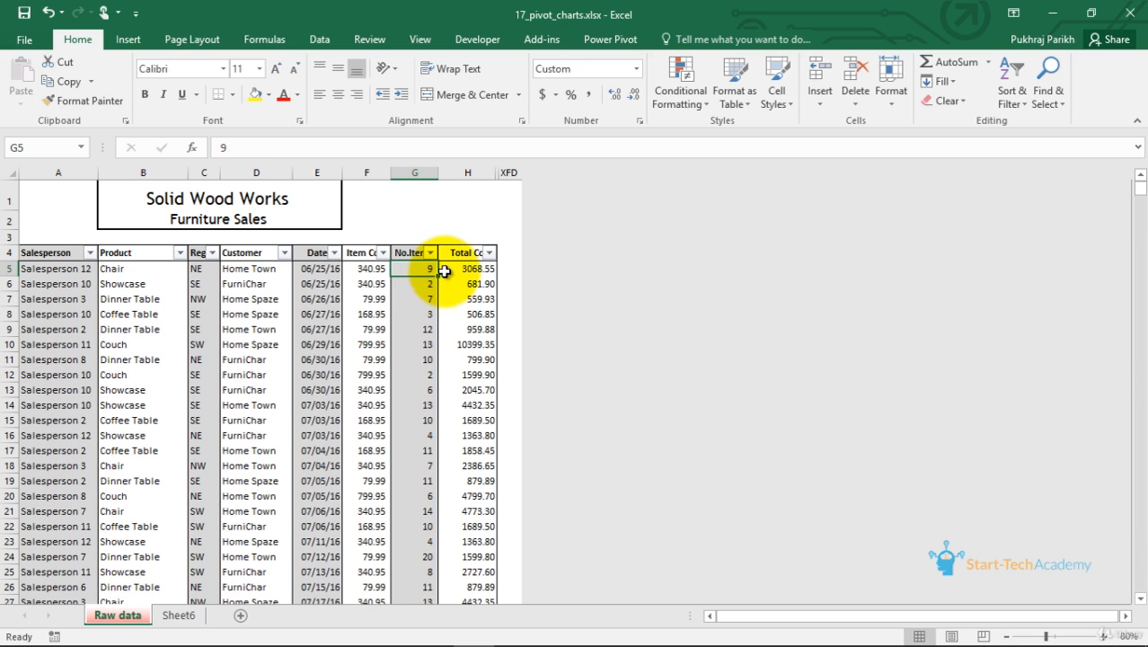
pyautogui.click(452, 270)
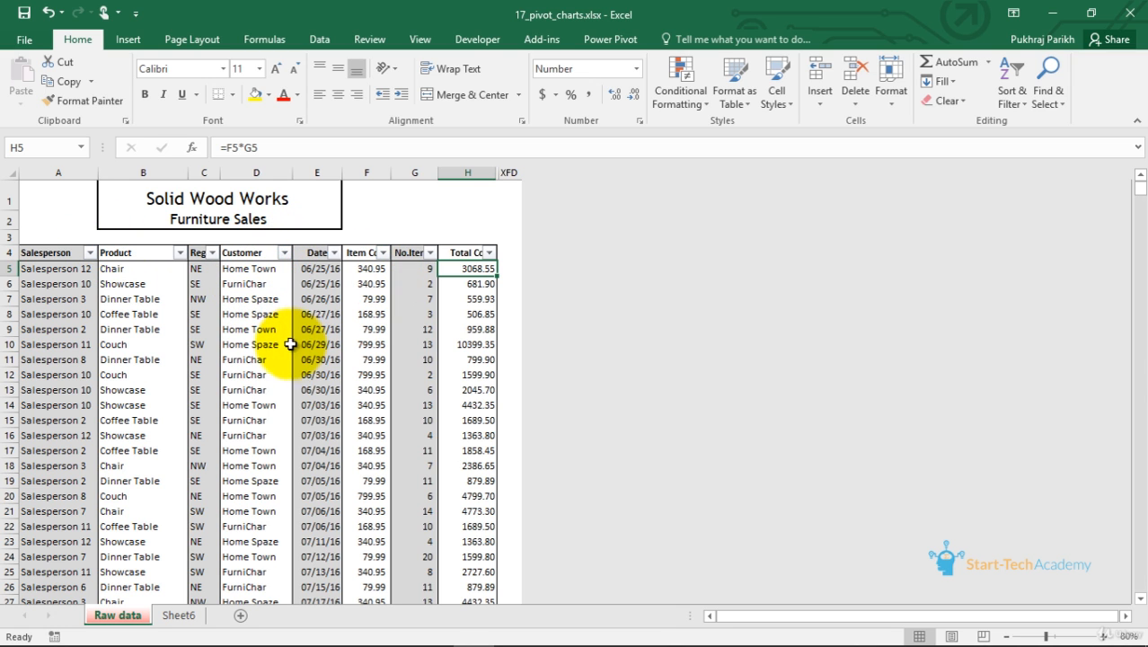
pyautogui.scroll(-3, 306, 309)
pyautogui.scroll(-11, 310, 309)
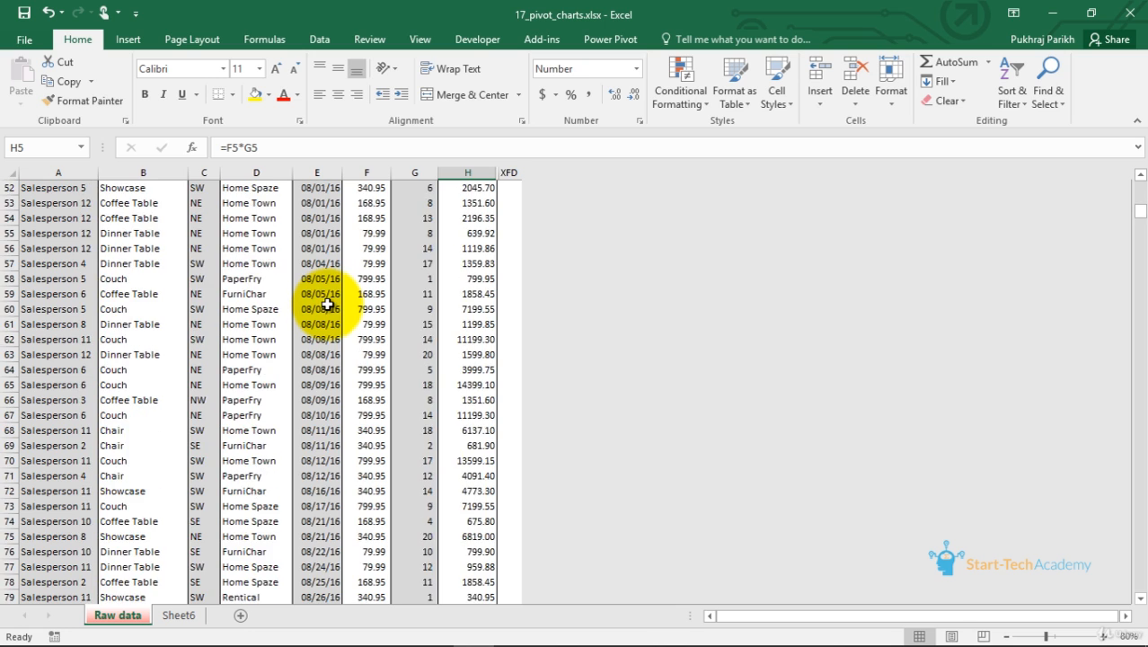
pyautogui.scroll(15, 325, 305)
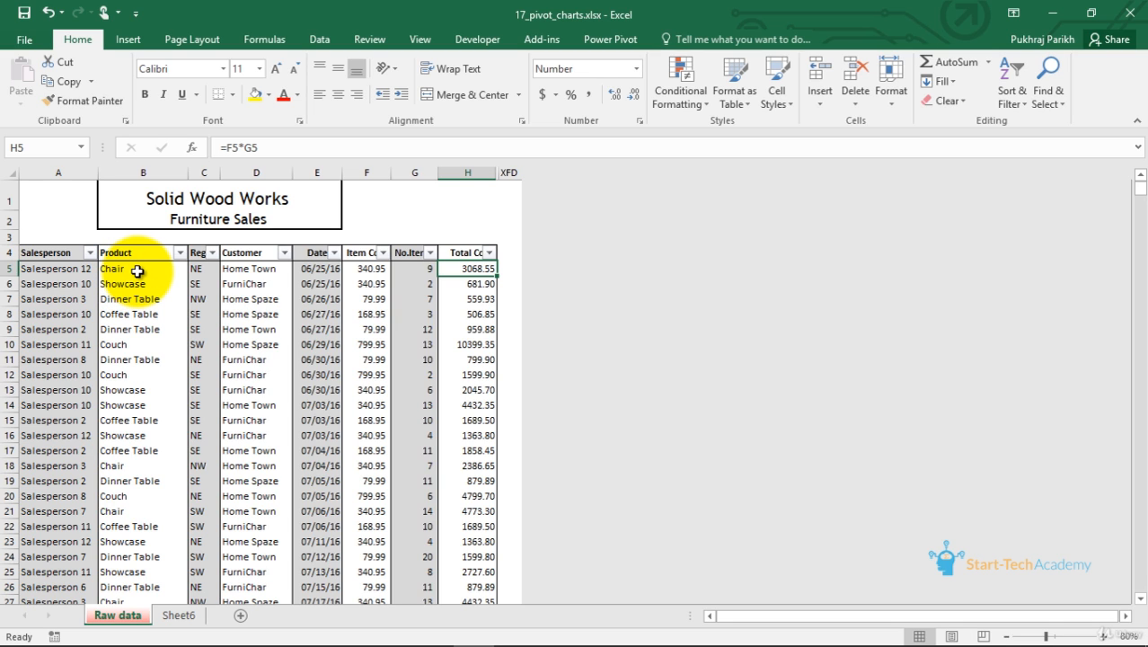
# Filter the table's Product column to show only Chair
pyautogui.click(180, 253)
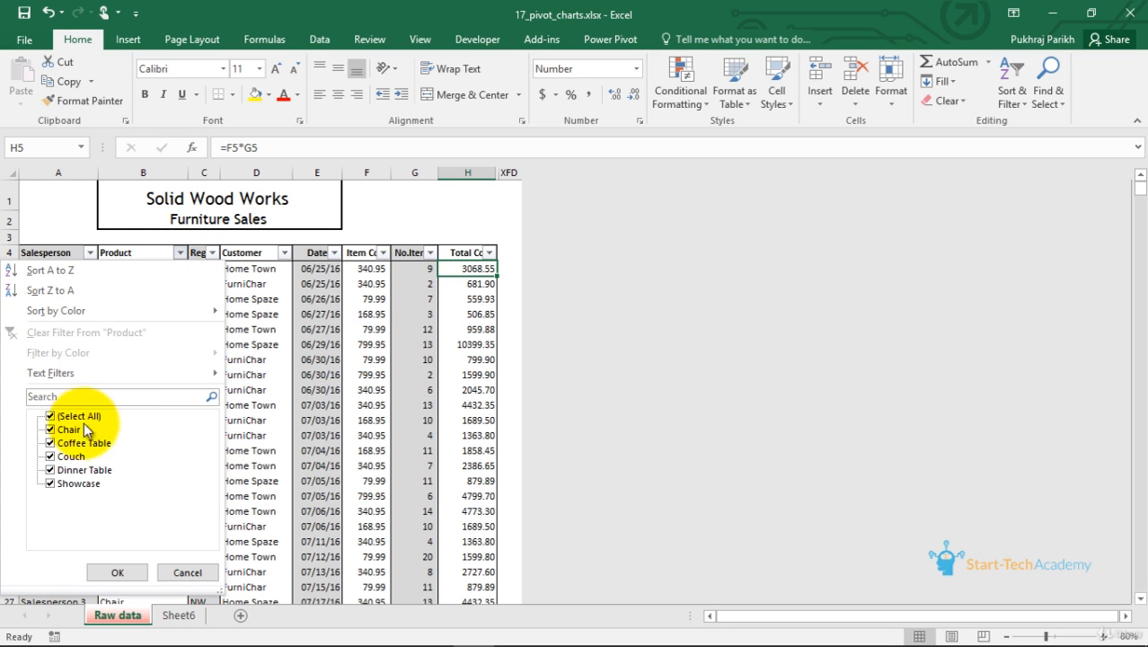
pyautogui.click(54, 416)
pyautogui.click(52, 429)
pyautogui.click(117, 572)
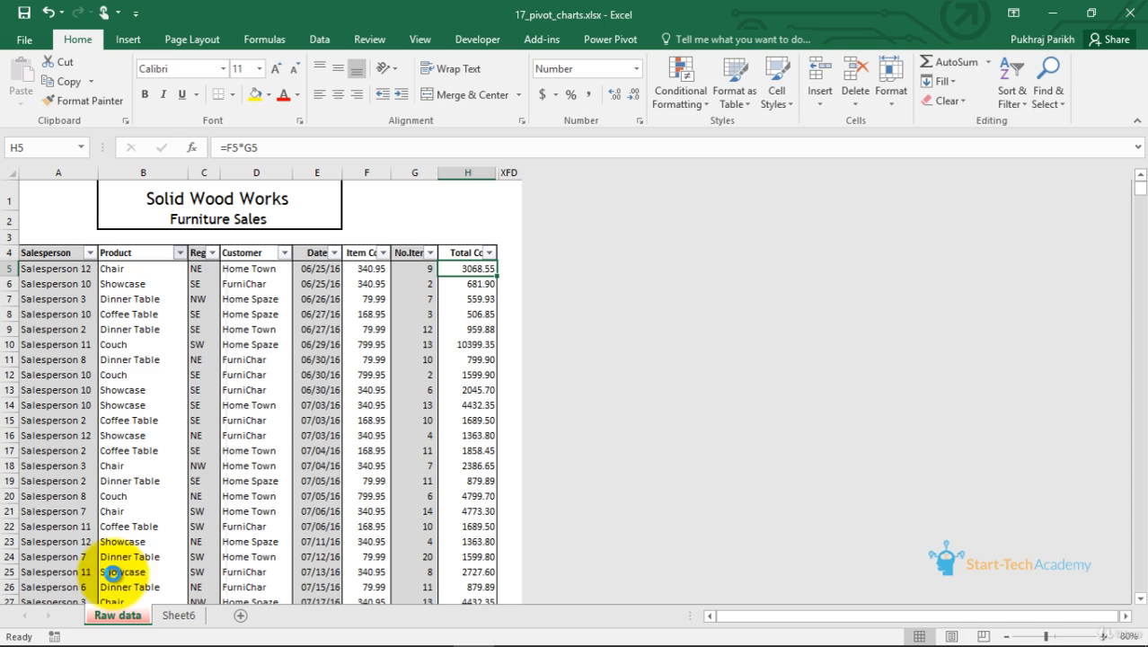
# Filter the Salesperson column to show only Salesperson 12
pyautogui.click(90, 252)
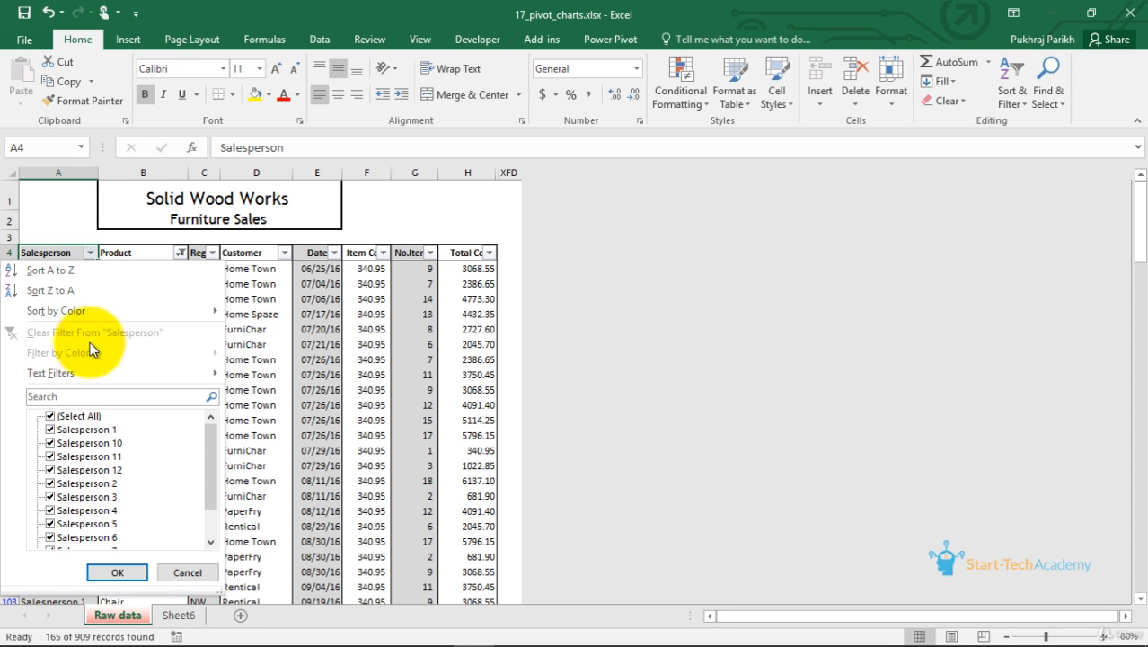
pyautogui.click(52, 416)
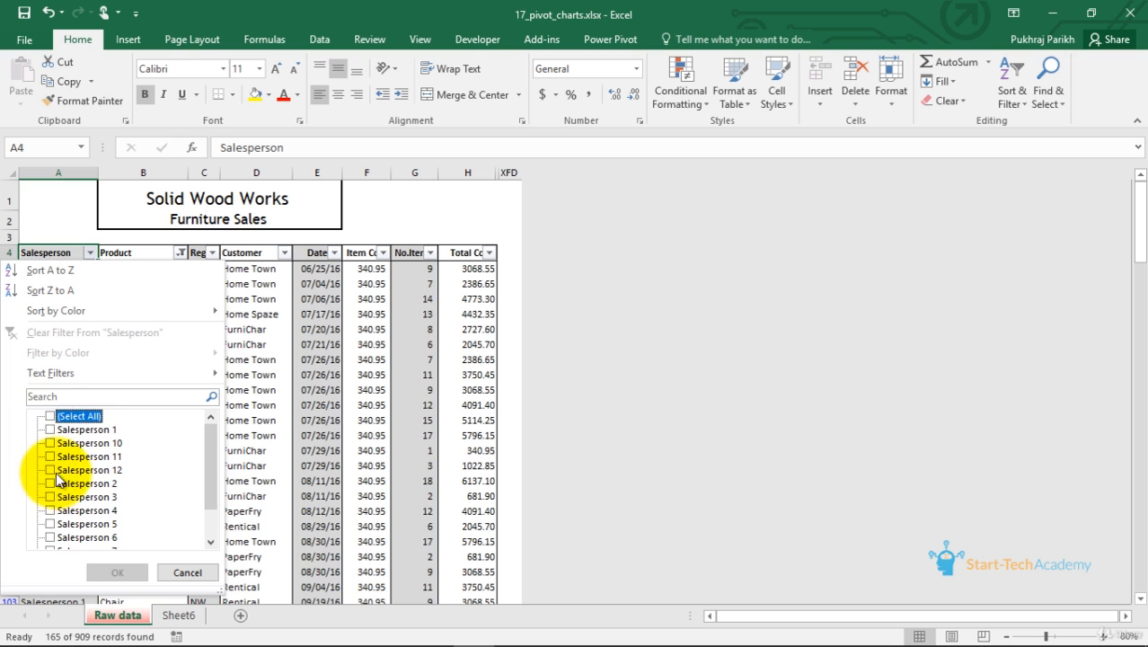
pyautogui.click(52, 470)
pyautogui.click(117, 572)
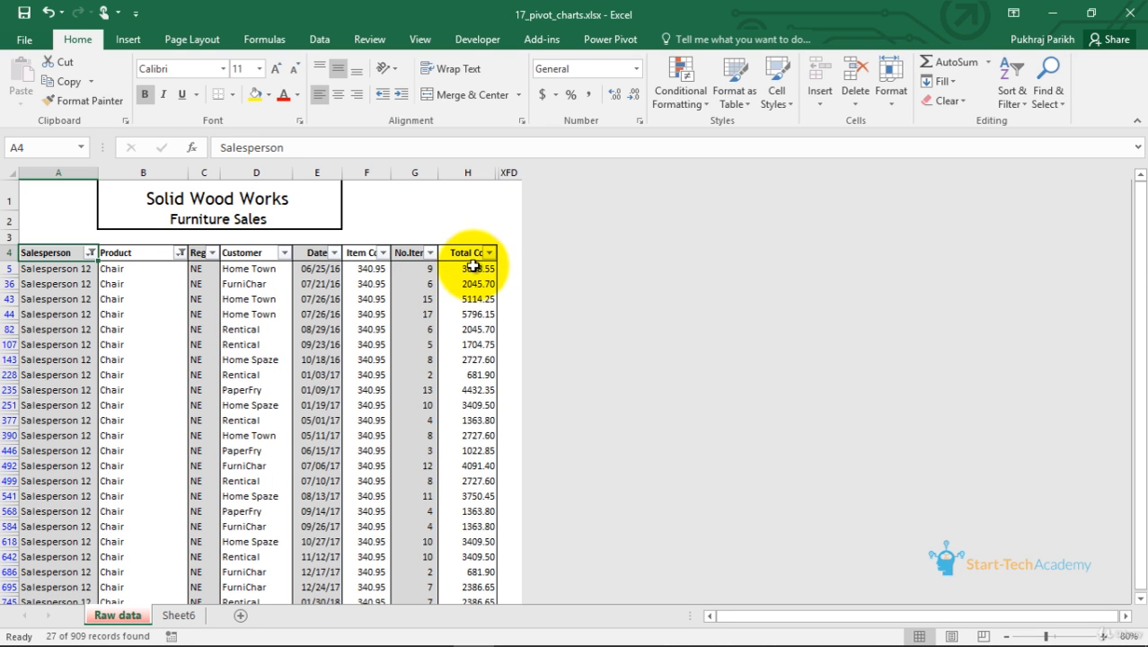
# Select the filtered Total Cost values to check their sum
pyautogui.moveTo(473, 267); pyautogui.dragTo(465, 579)
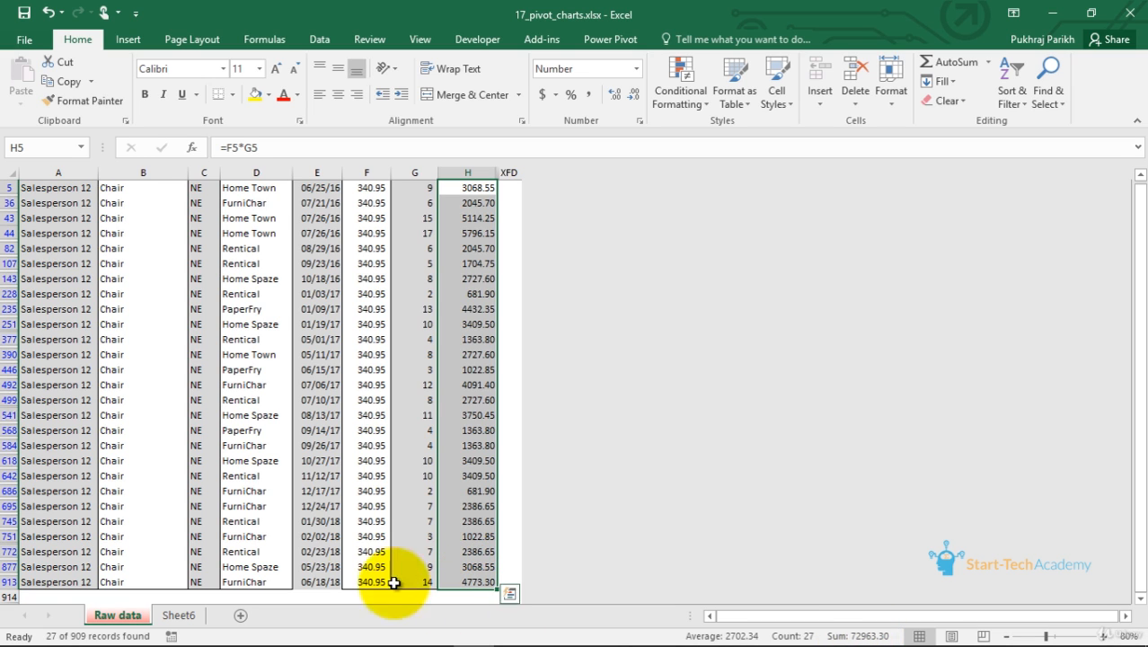
pyautogui.scroll(2, 376, 533)
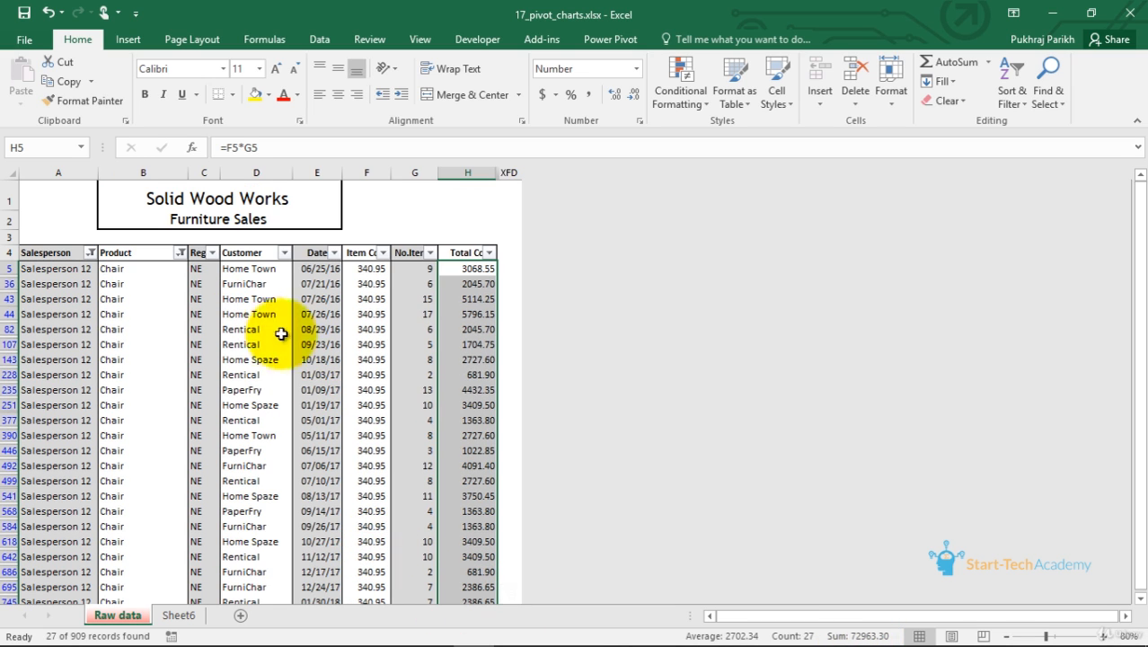
# Reselect all products in the Product column filter
pyautogui.click(180, 253)
pyautogui.click(56, 417)
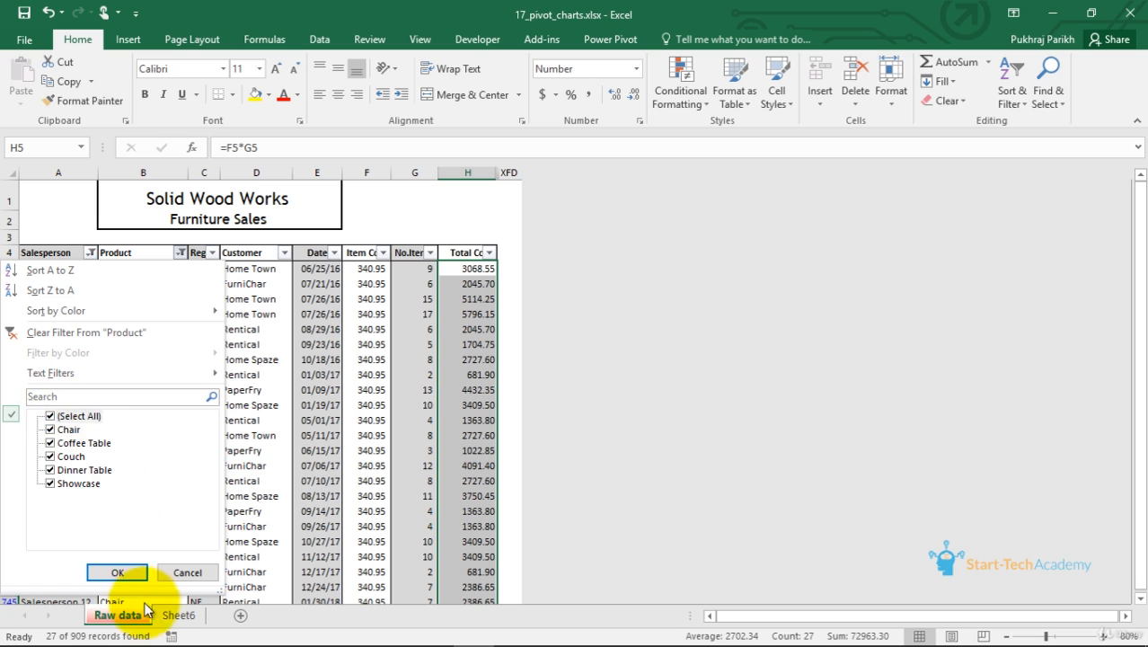
pyautogui.click(117, 572)
# Reselect all salespersons in the Salesperson column filter
pyautogui.click(92, 254)
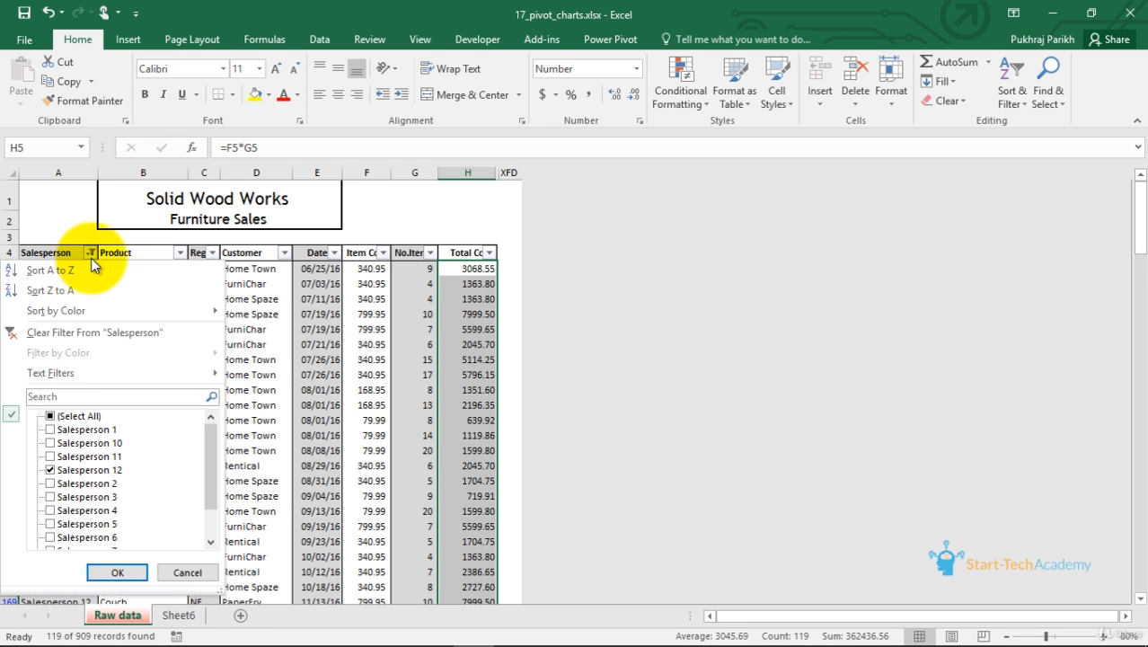
pyautogui.click(50, 416)
pyautogui.click(118, 571)
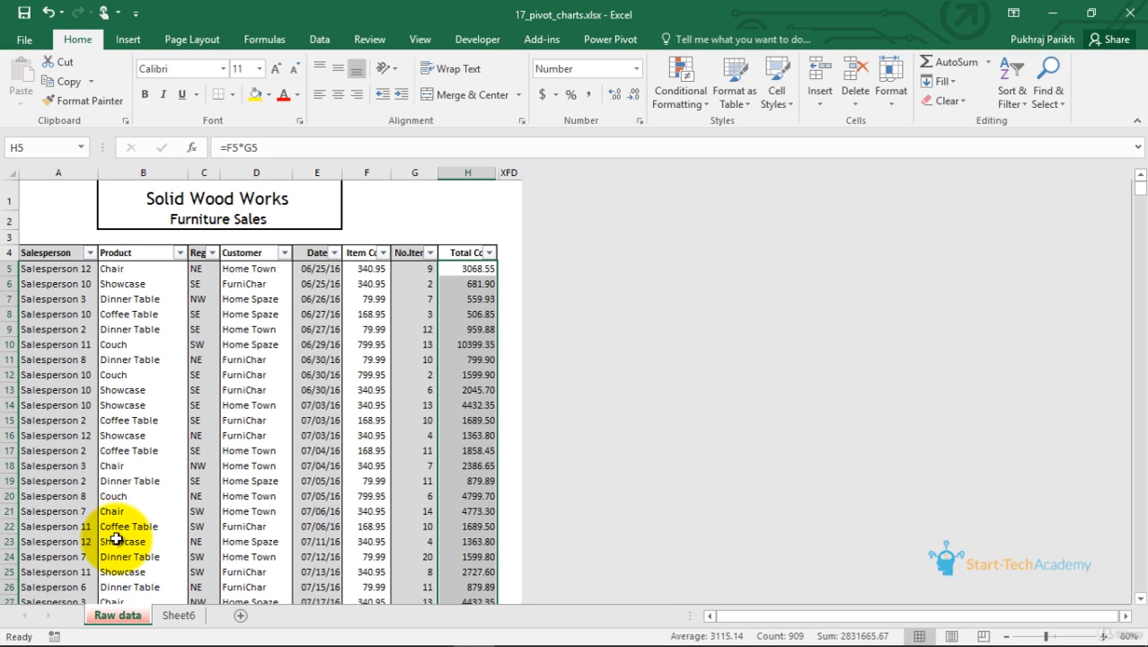
# Switch to Sheet6 and open the pivot chart's Region filter list
pyautogui.click(179, 615)
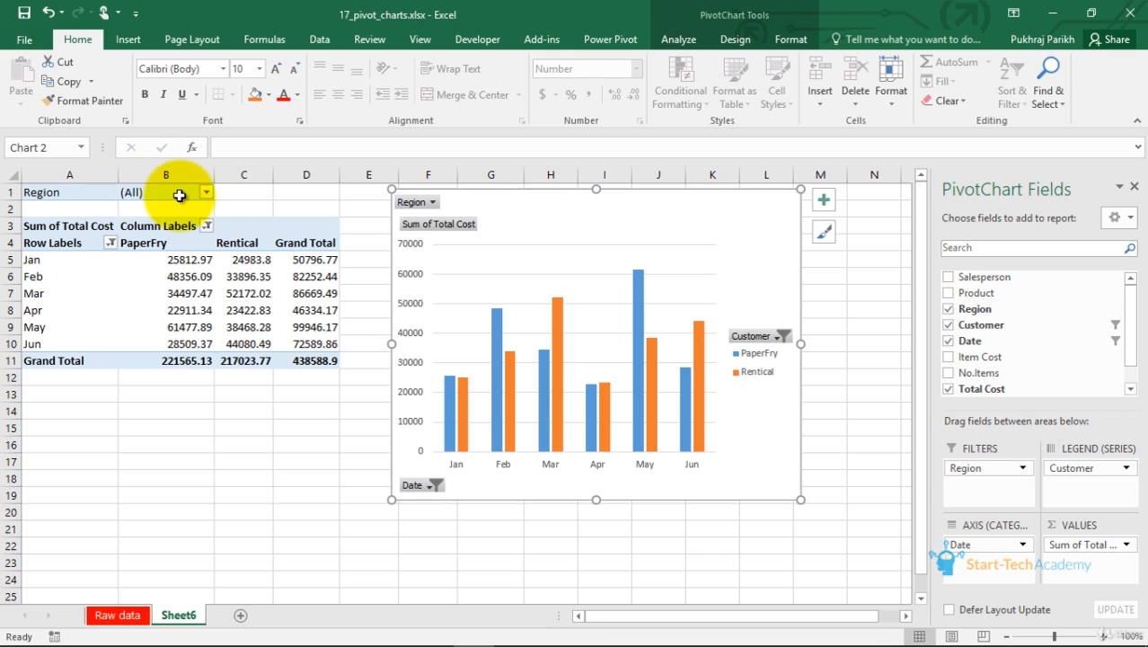
pyautogui.click(428, 204)
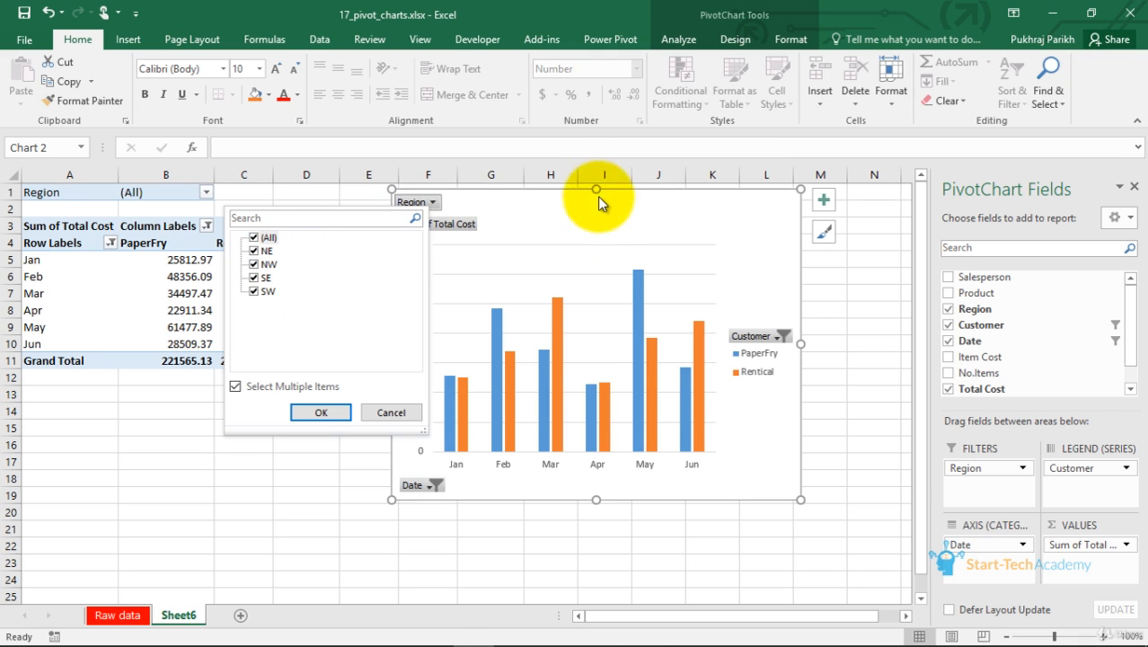
pyautogui.click(585, 231)
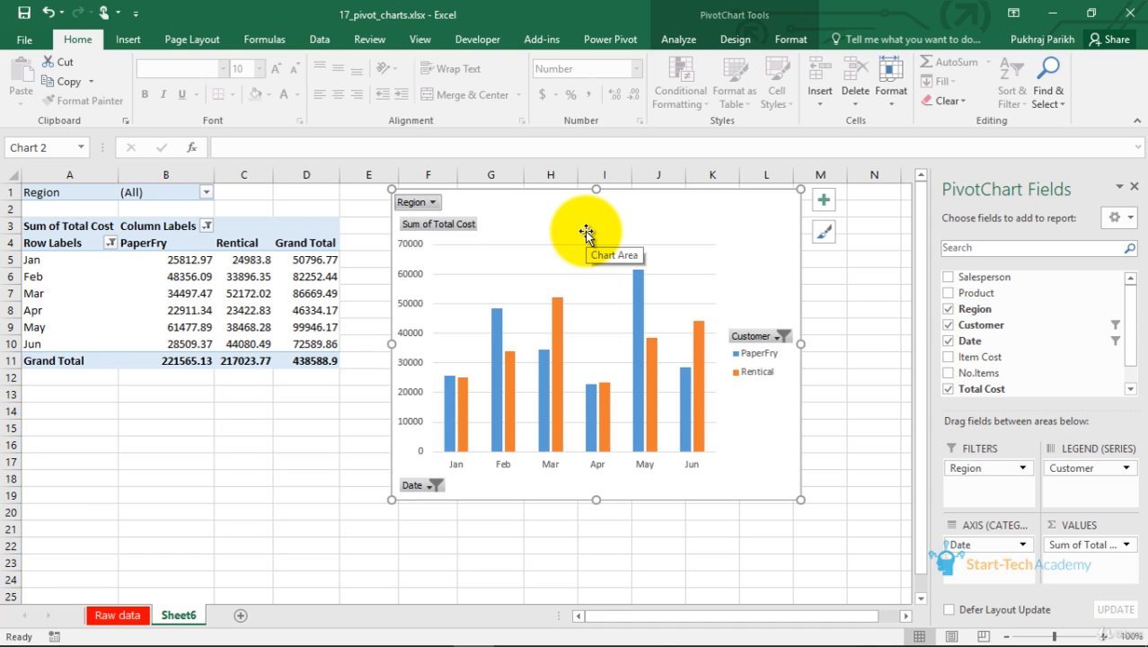
pyautogui.click(434, 205)
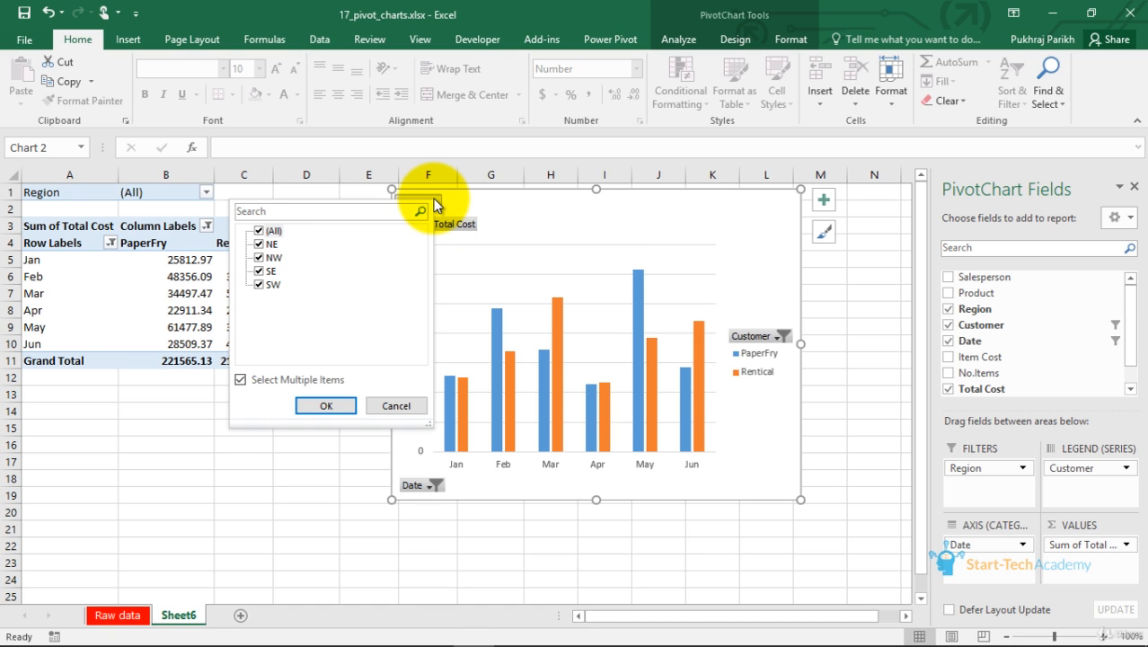
pyautogui.click(435, 204)
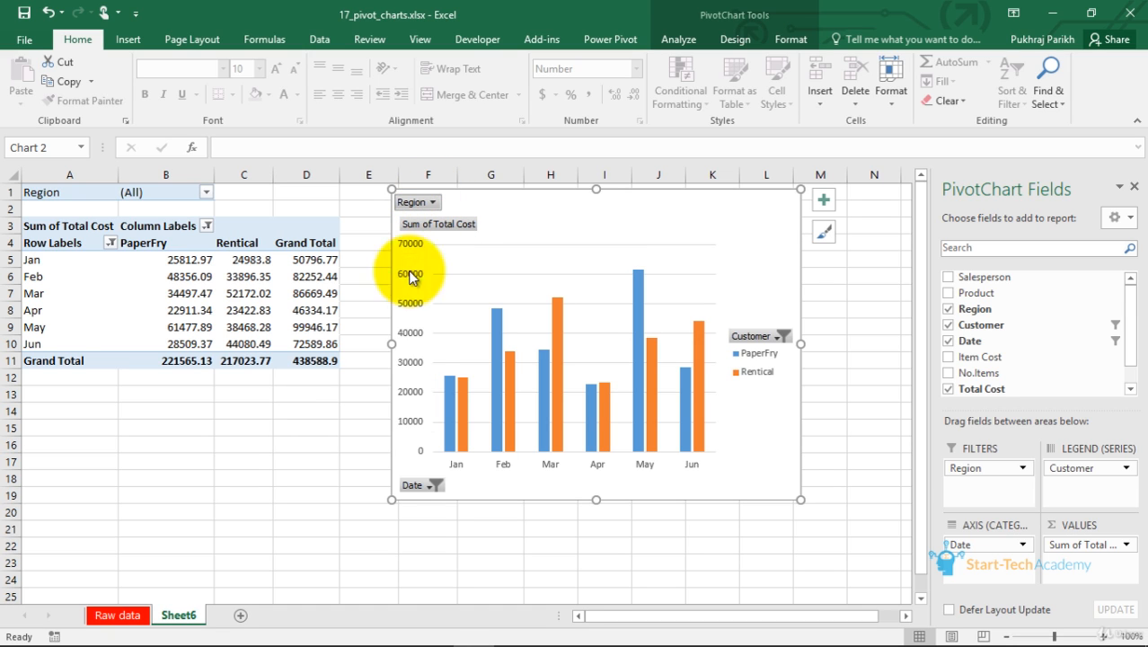
# Open the pivot chart's Date and Customer filter lists to review their options
pyautogui.click(423, 494)
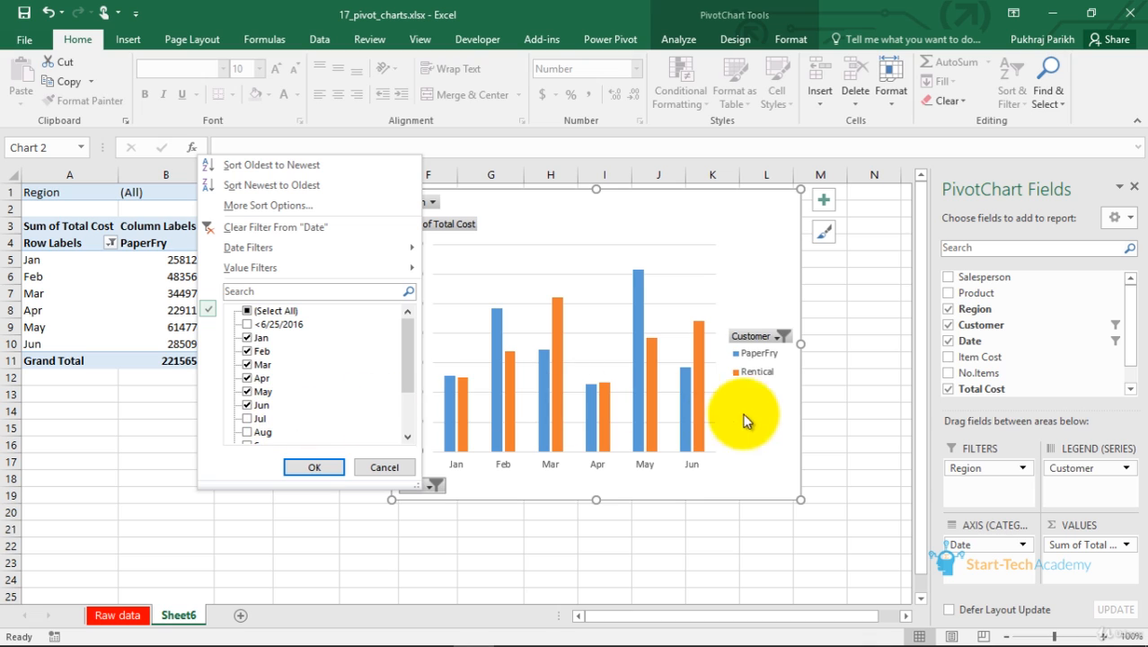
pyautogui.click(762, 335)
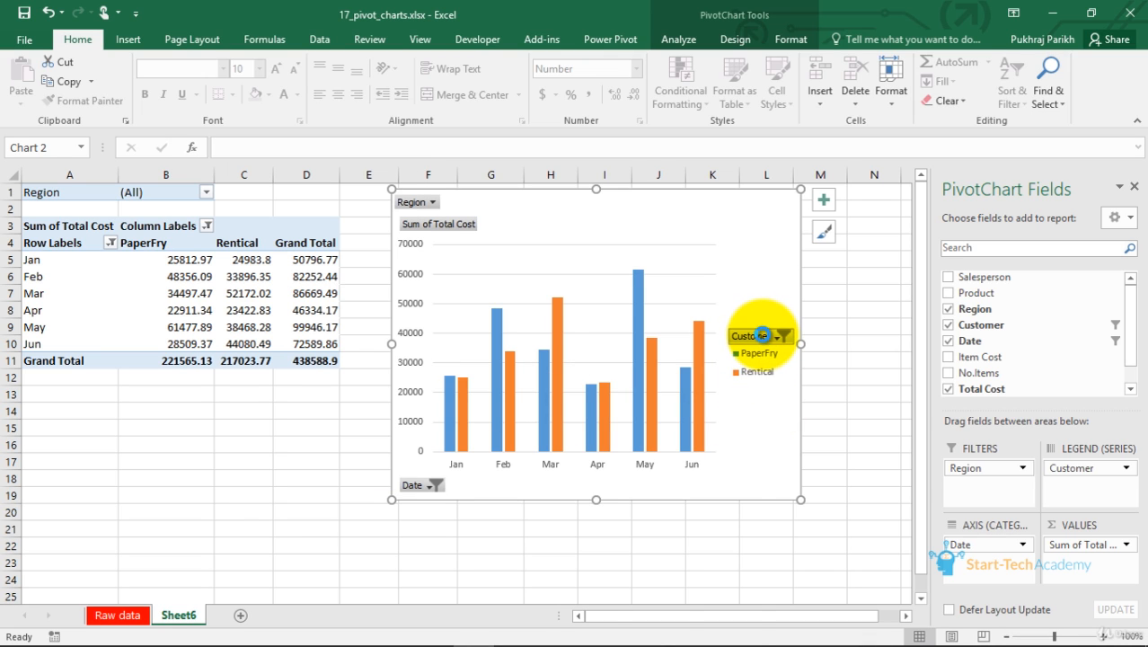
pyautogui.click(762, 335)
pyautogui.moveTo(702, 429)
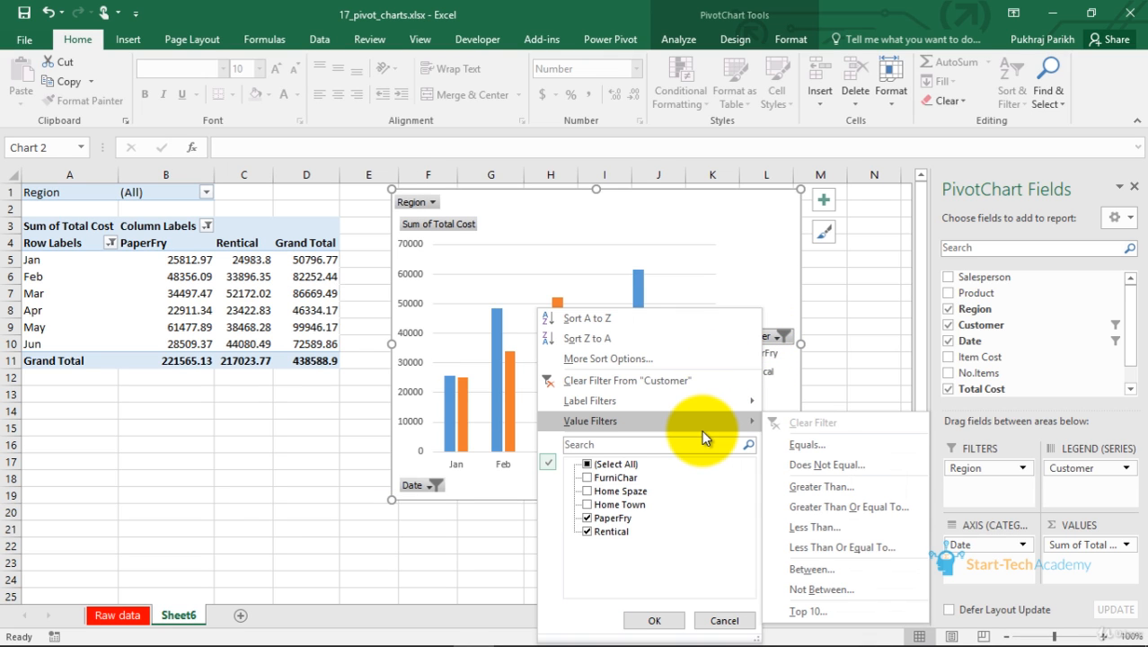
pyautogui.click(768, 271)
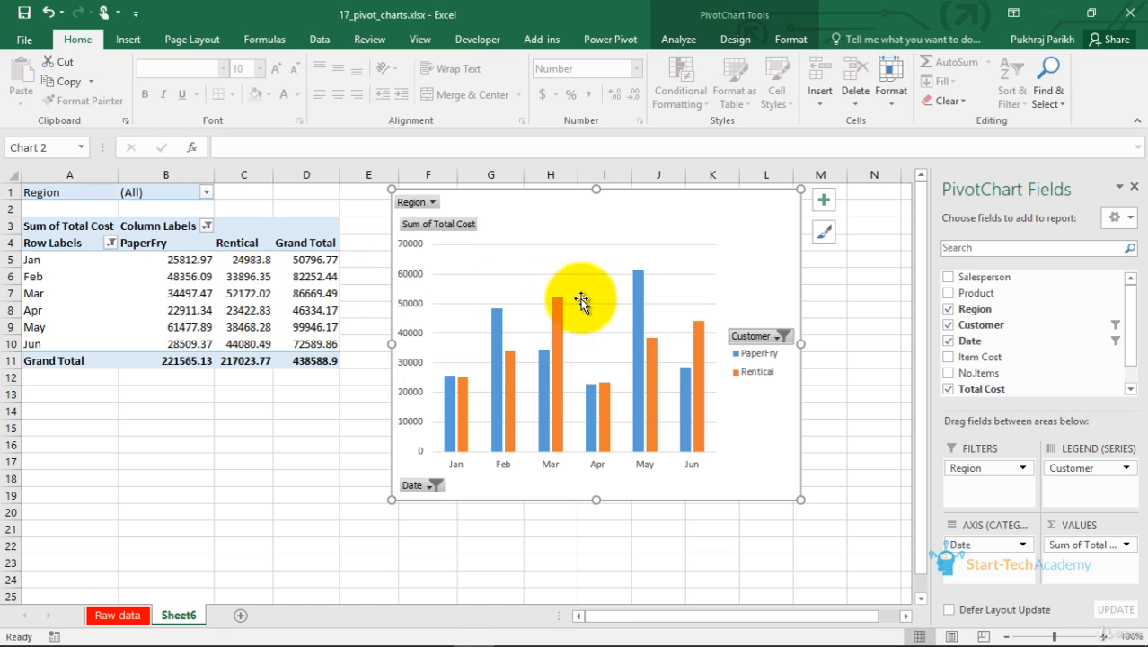
# Add Home Spaze to the customers shown in the pivot chart's Customer filter
pyautogui.click(781, 335)
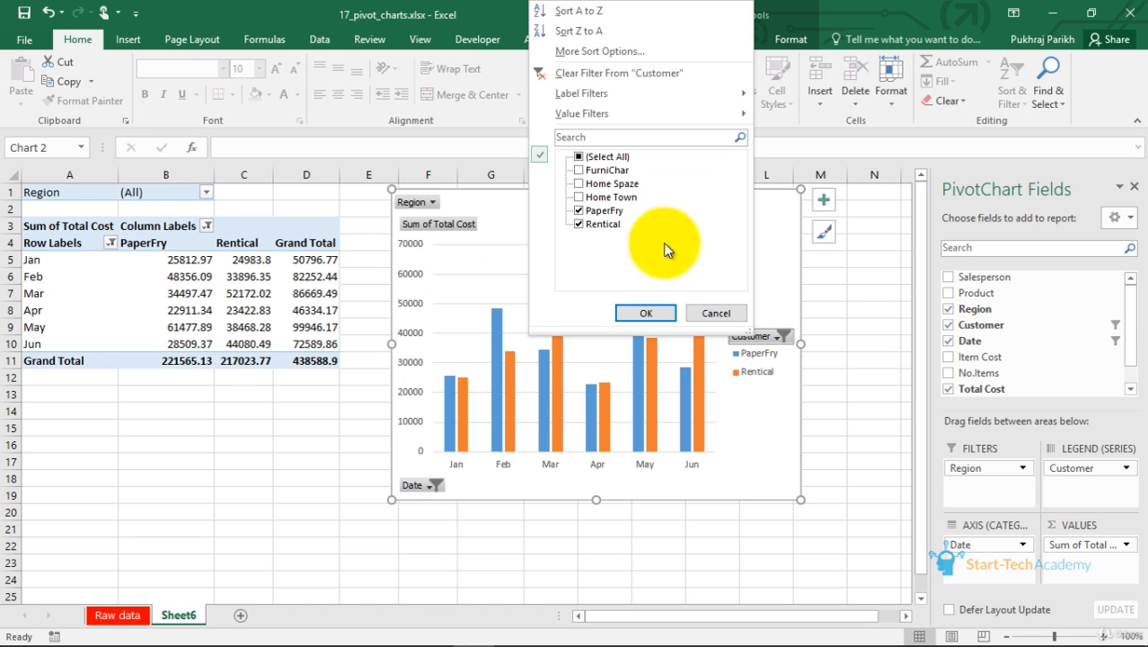
pyautogui.click(588, 183)
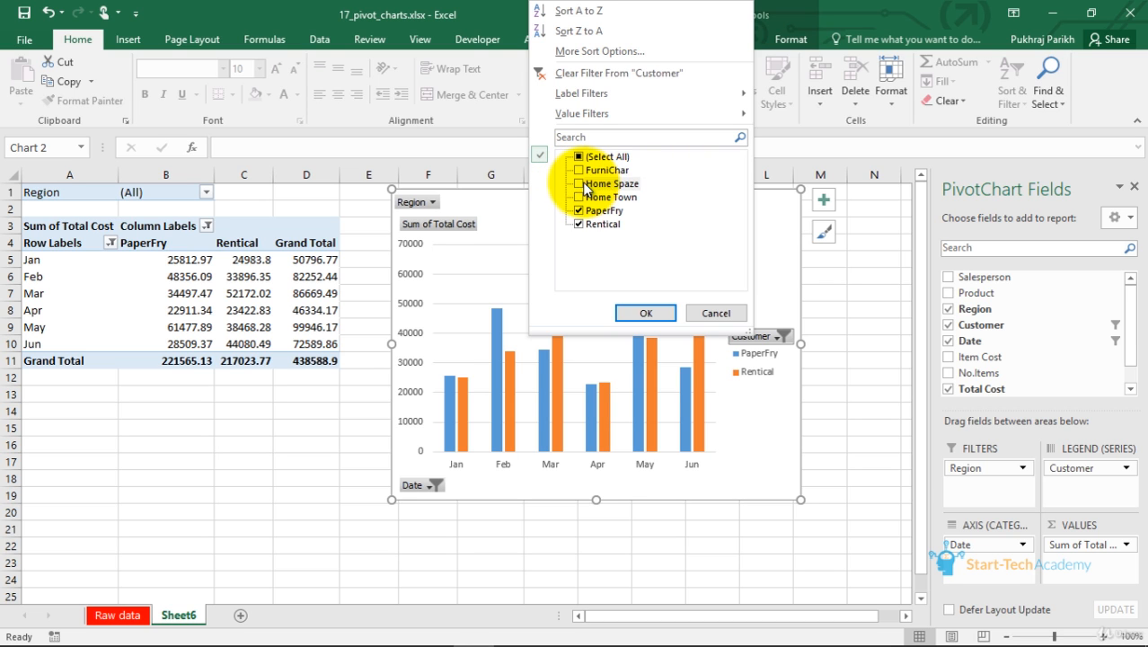
pyautogui.click(631, 310)
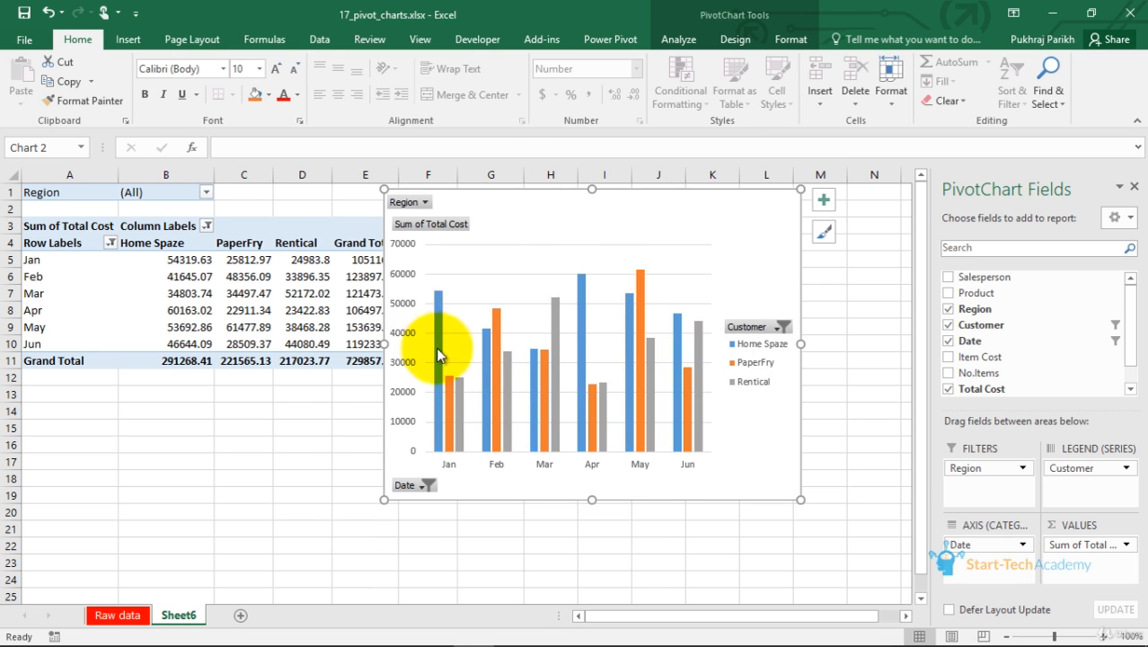
# Include all dates in the pivot chart's Date filter
pyautogui.moveTo(658, 379)
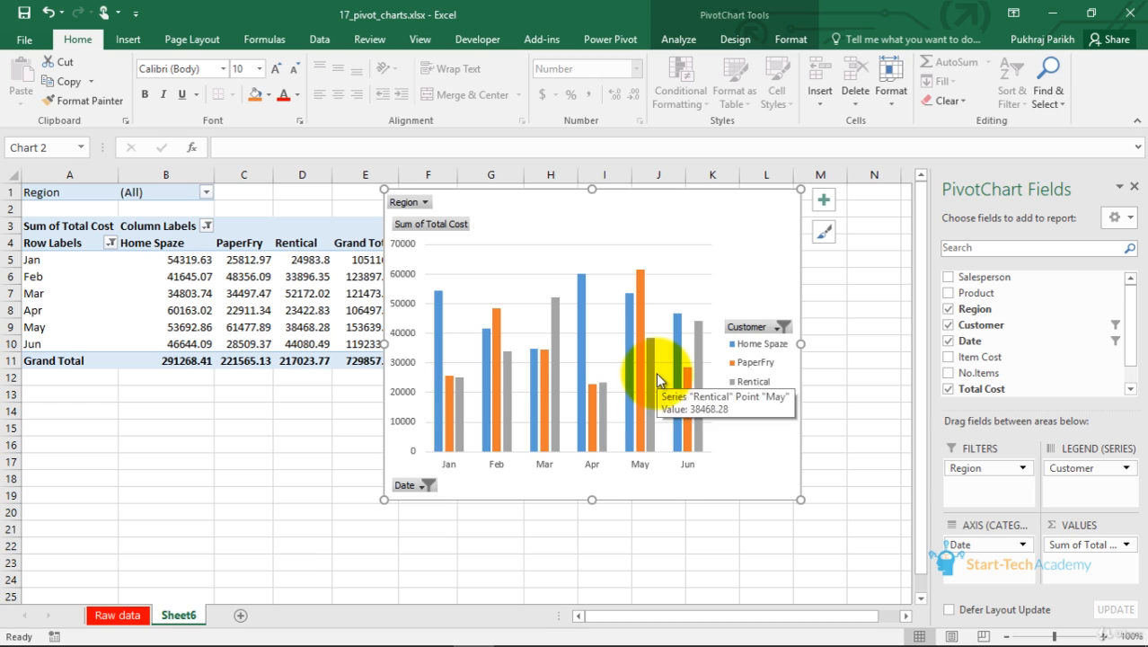
pyautogui.click(422, 485)
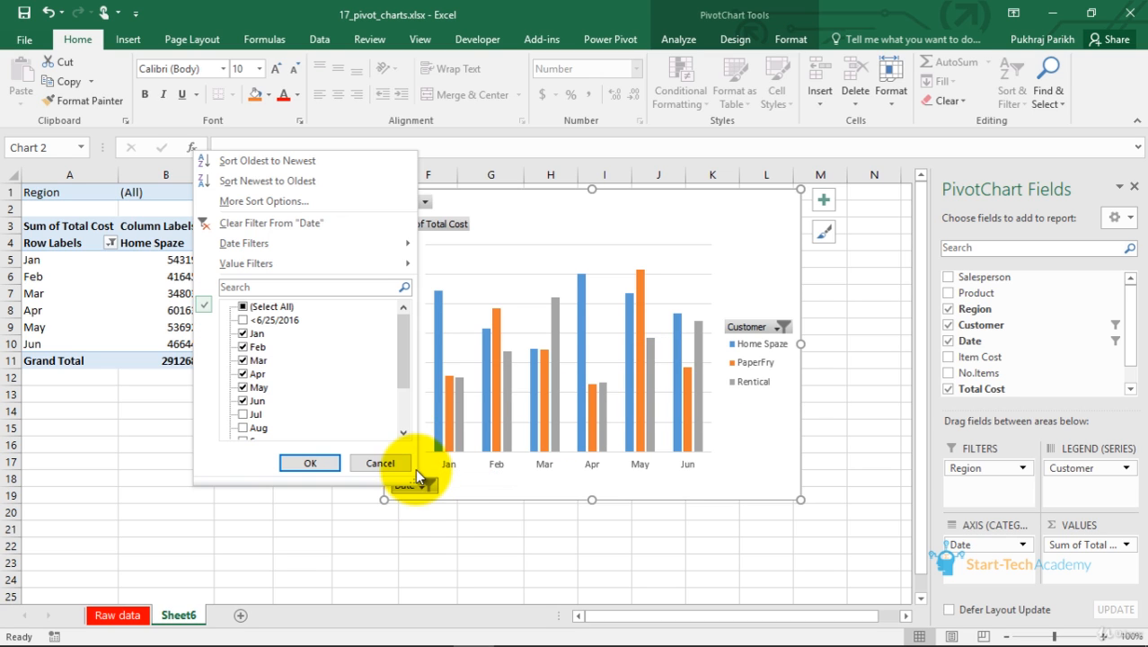
pyautogui.click(244, 307)
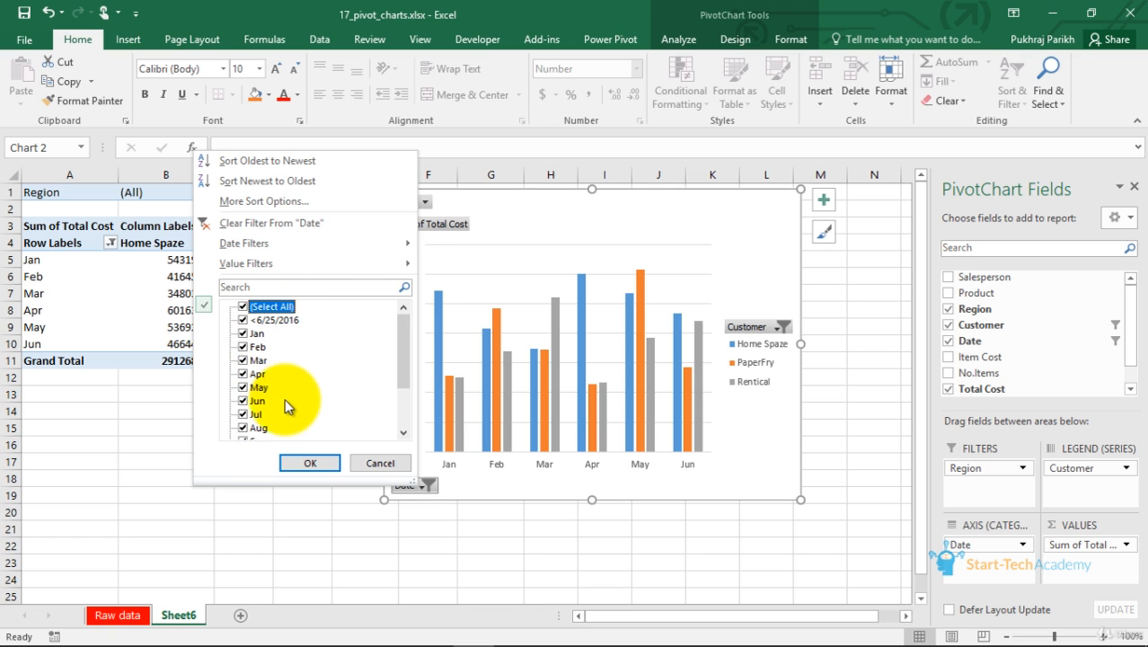
pyautogui.click(299, 462)
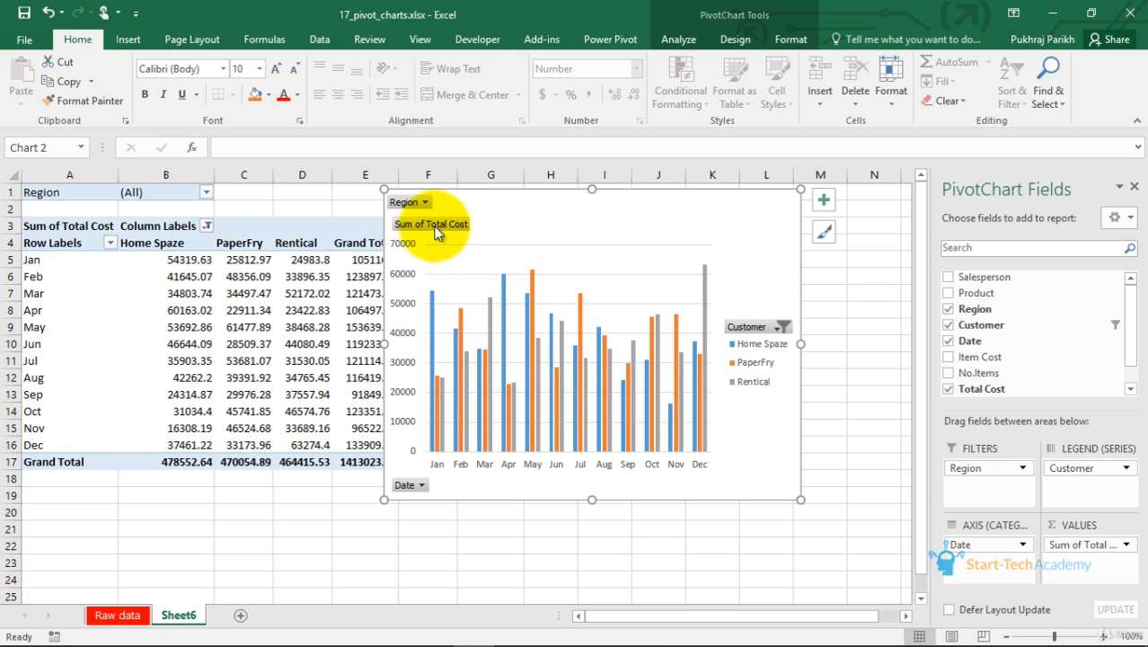
# Filter the pivot chart's Region field to show only NE
pyautogui.click(424, 202)
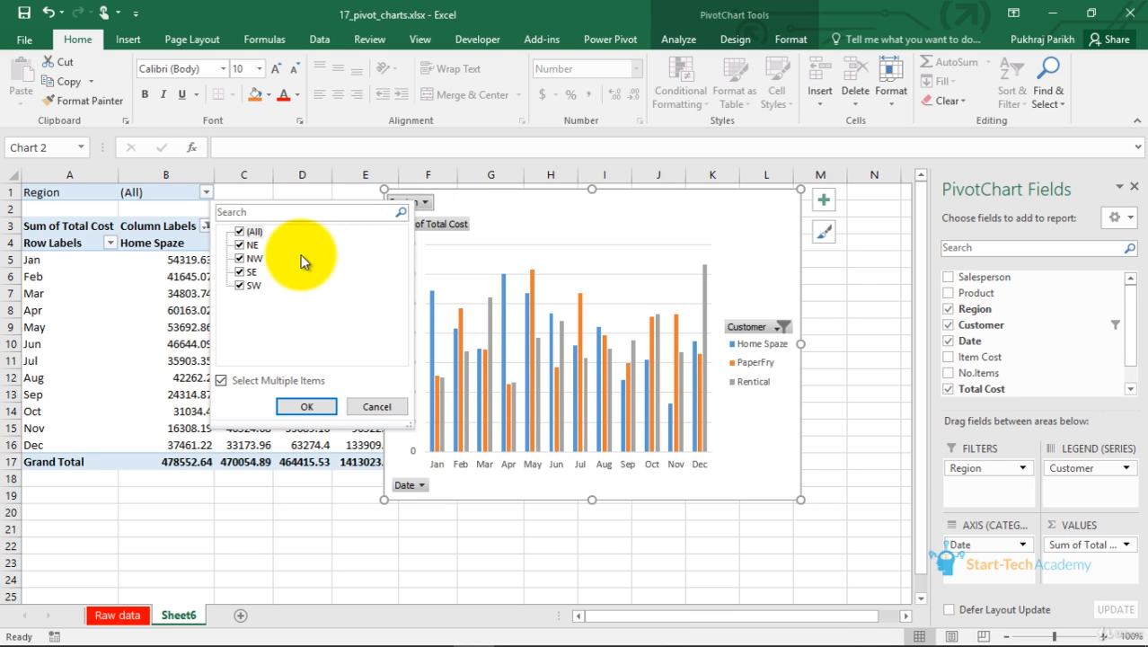
pyautogui.click(240, 232)
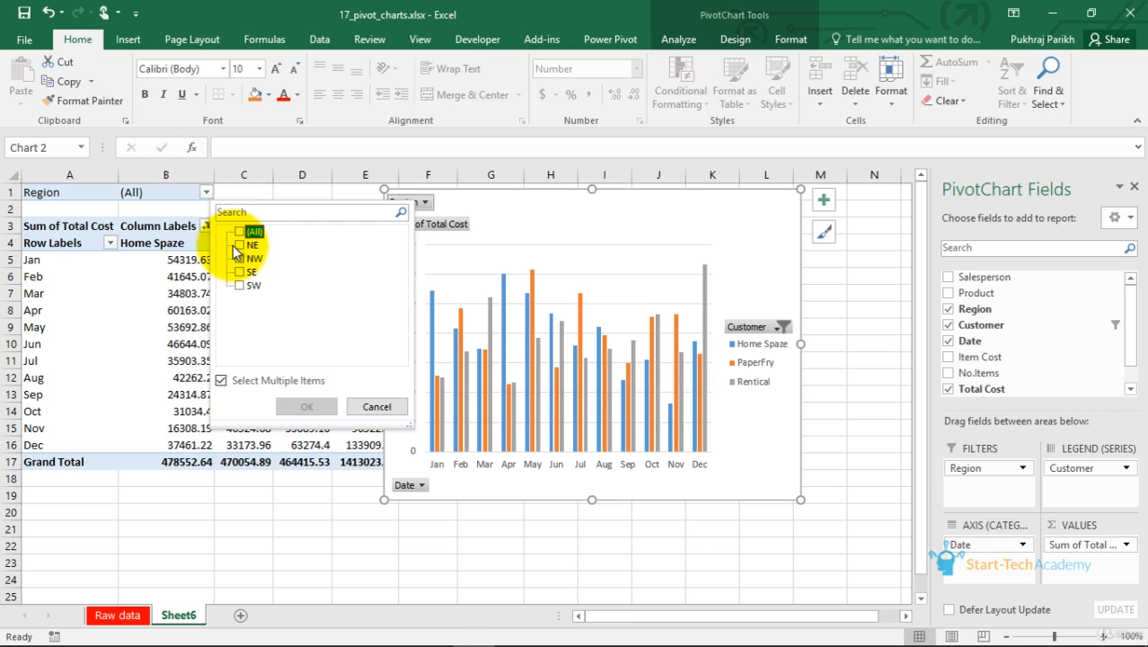
pyautogui.click(240, 245)
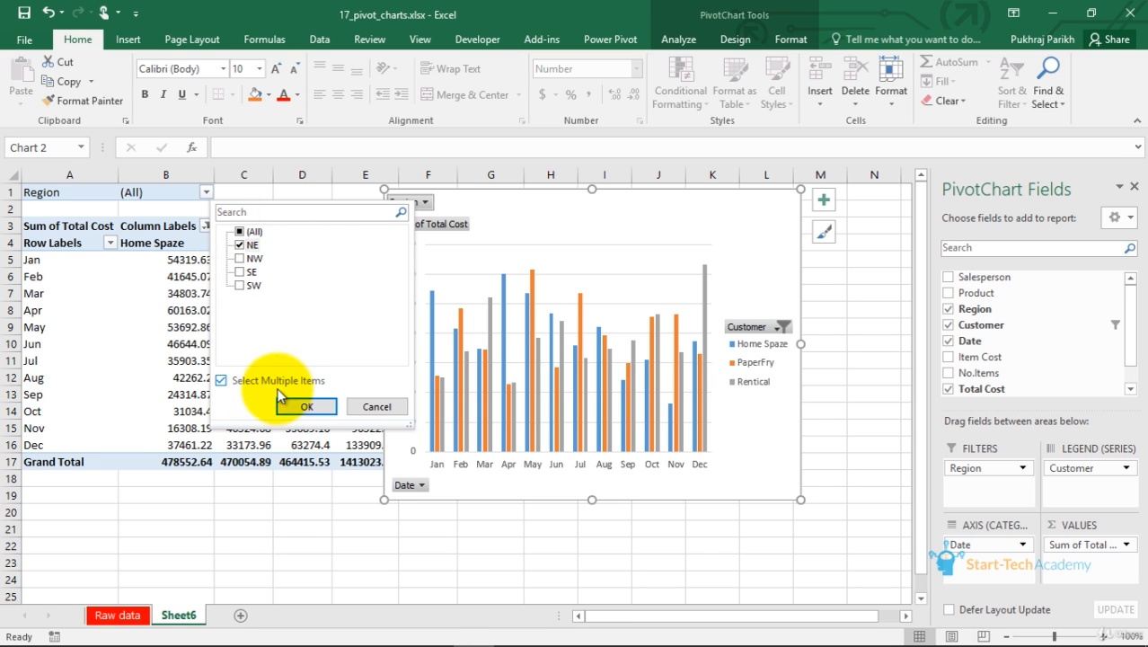
pyautogui.click(304, 406)
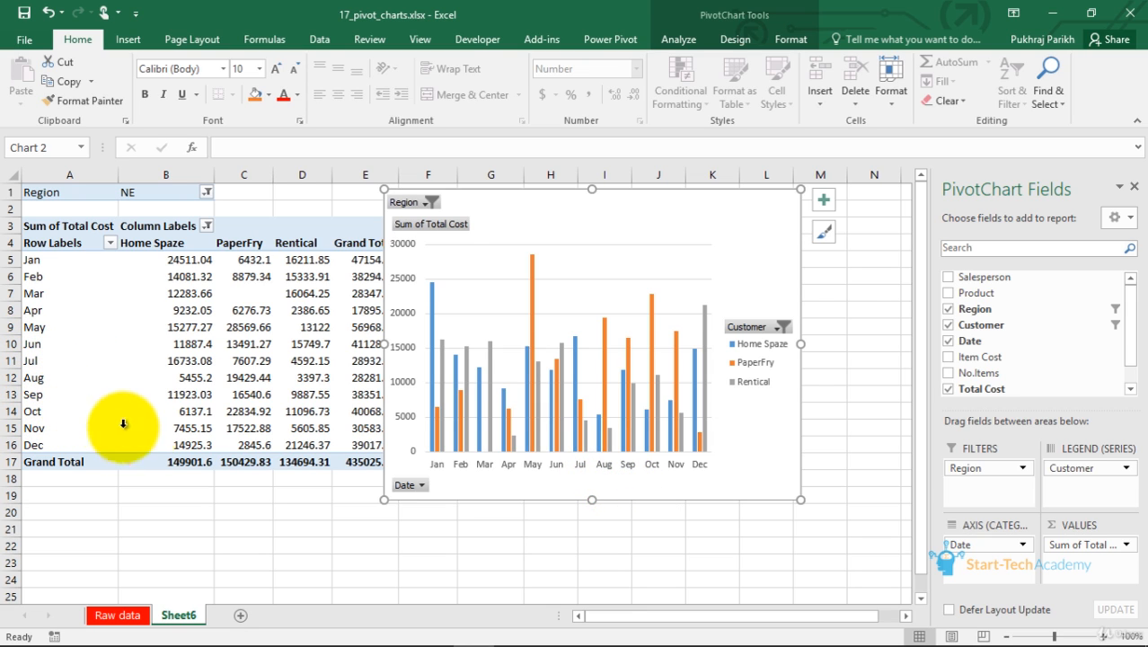
# Exclude Jan and Feb from the pivot table's Date row filter
pyautogui.click(109, 242)
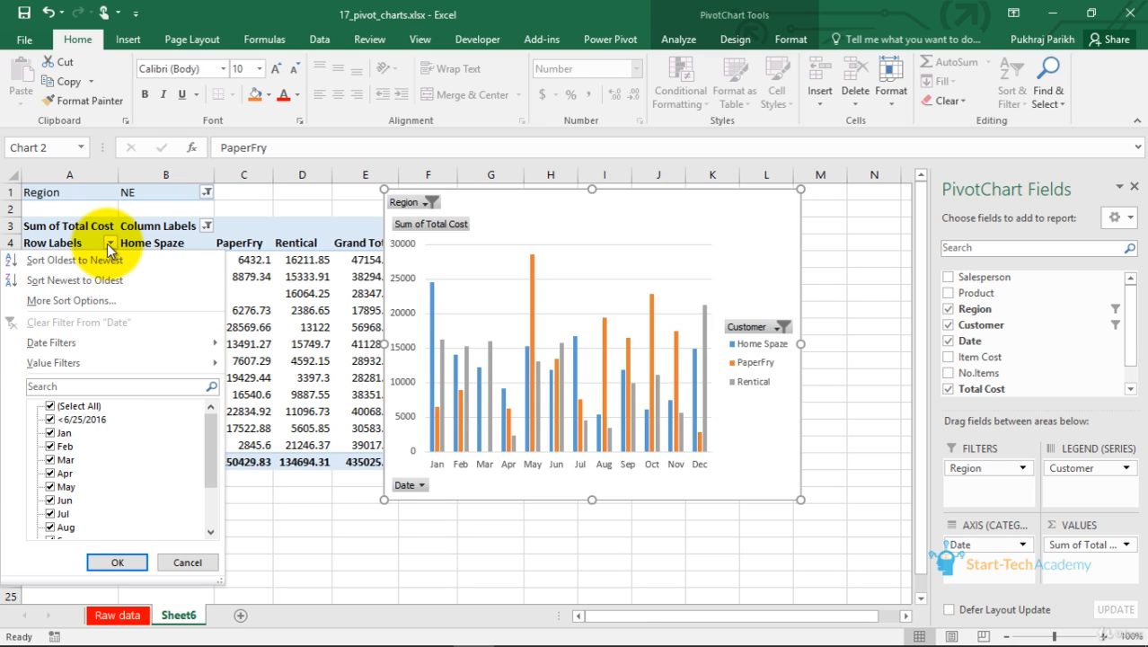
pyautogui.click(50, 432)
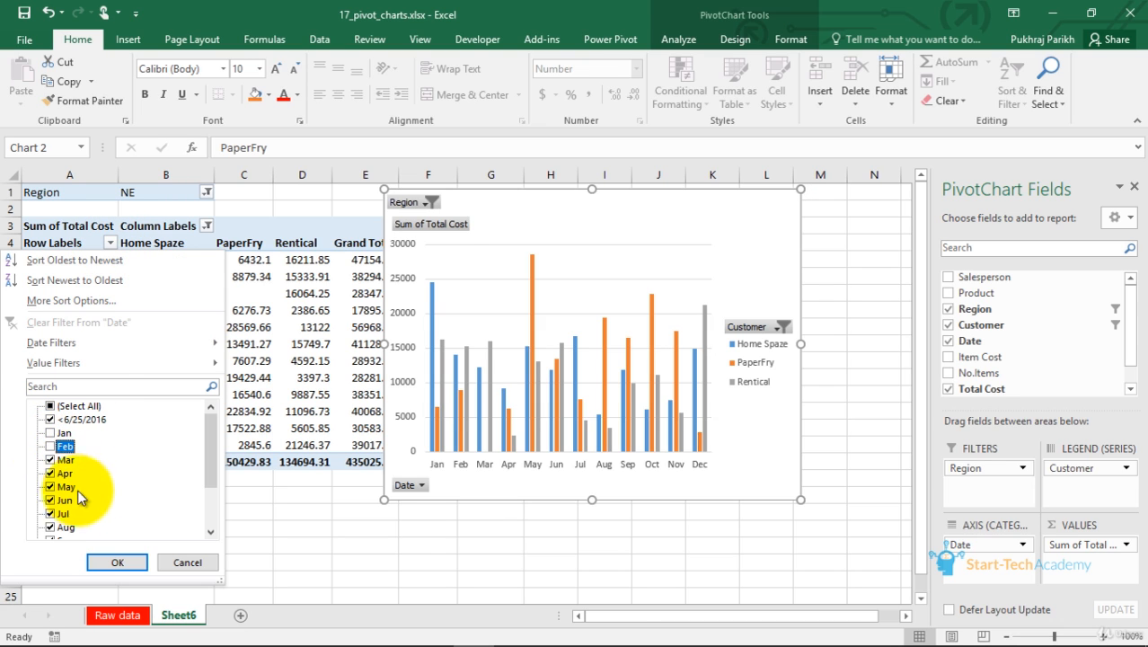
pyautogui.click(59, 446)
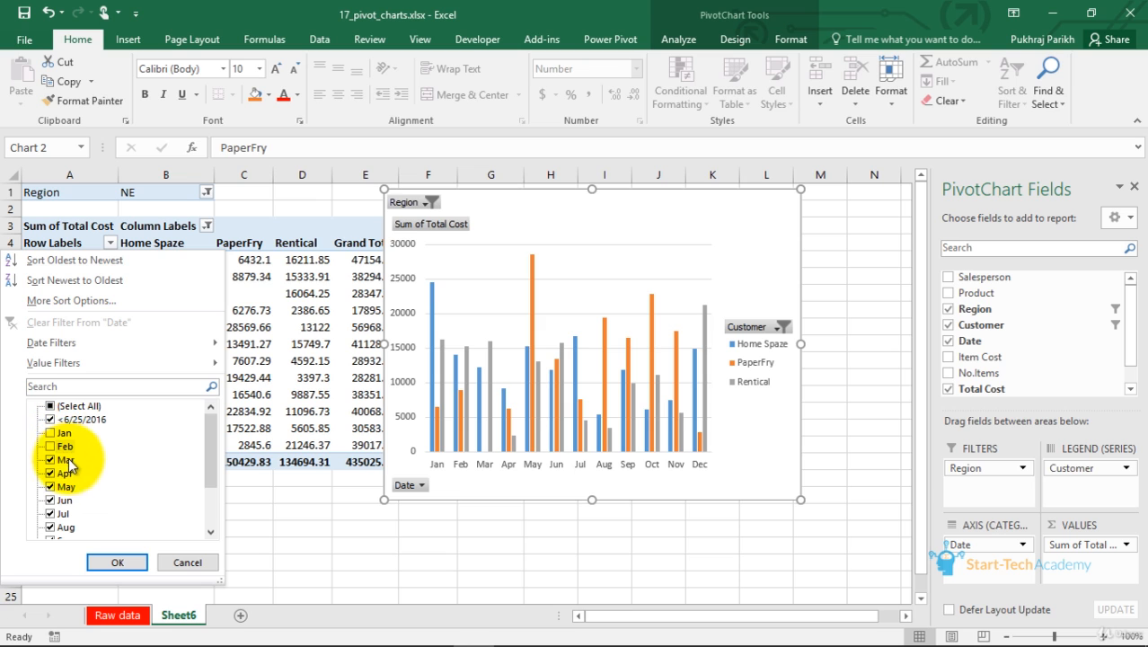
pyautogui.click(118, 562)
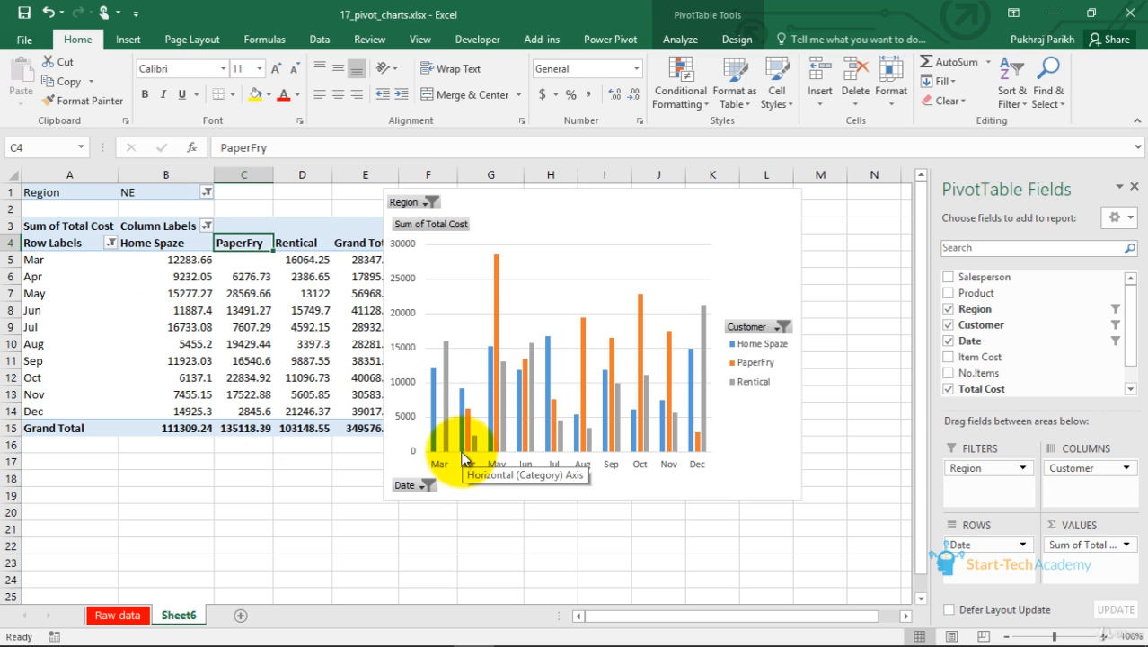
# Insert a Region slicer for the pivot table
pyautogui.click(243, 293)
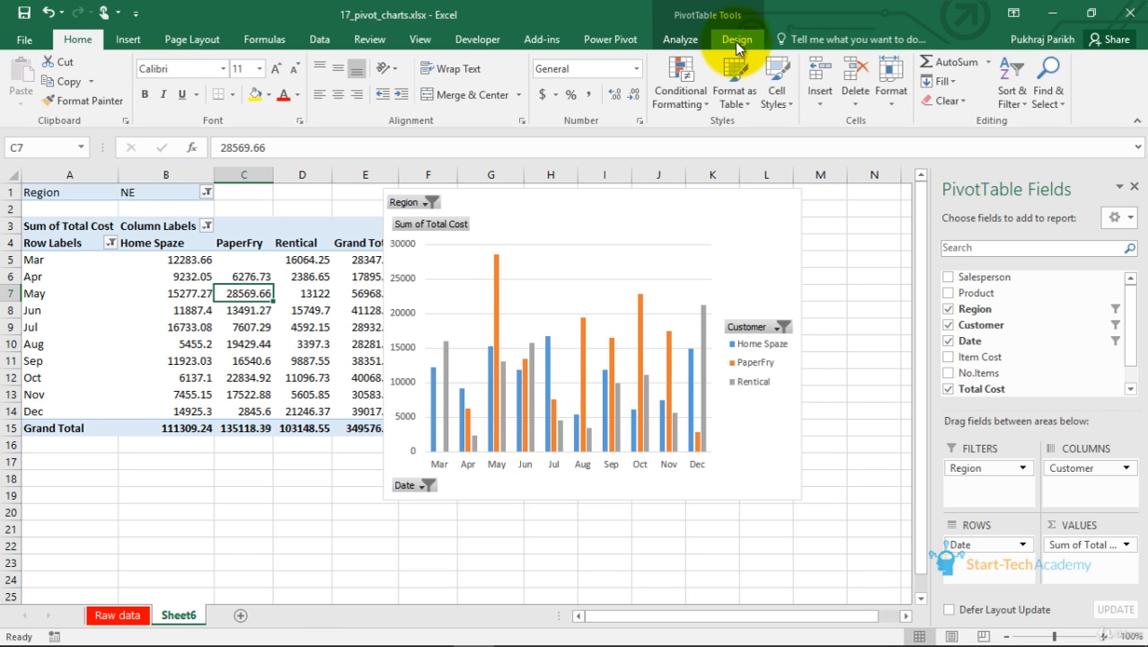
pyautogui.click(675, 41)
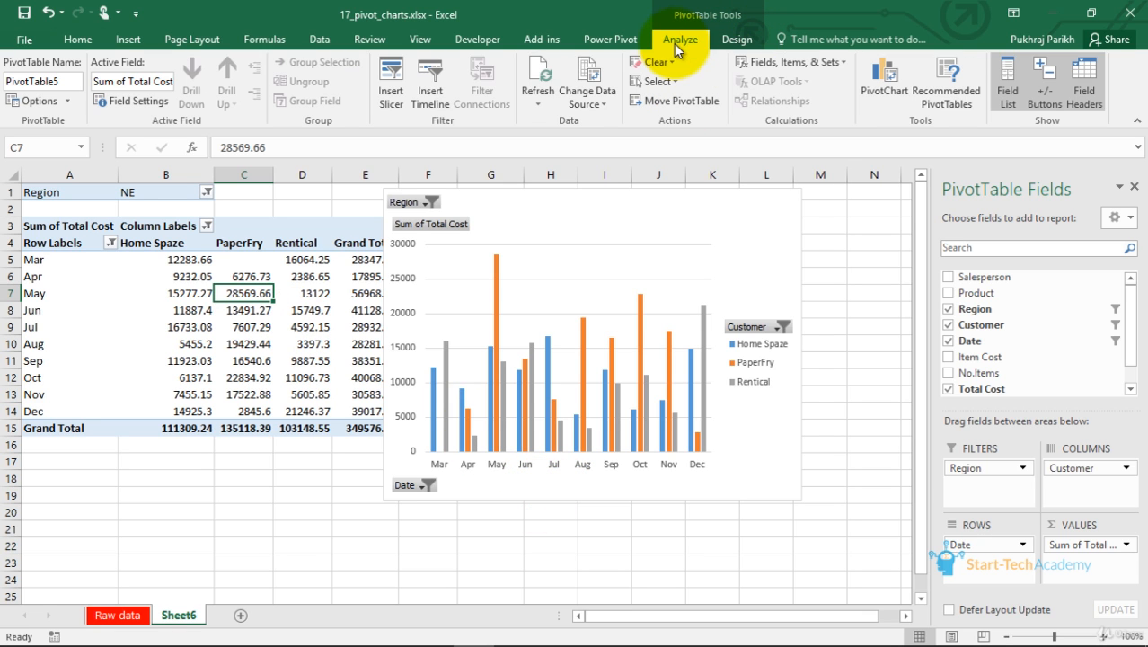
pyautogui.click(389, 83)
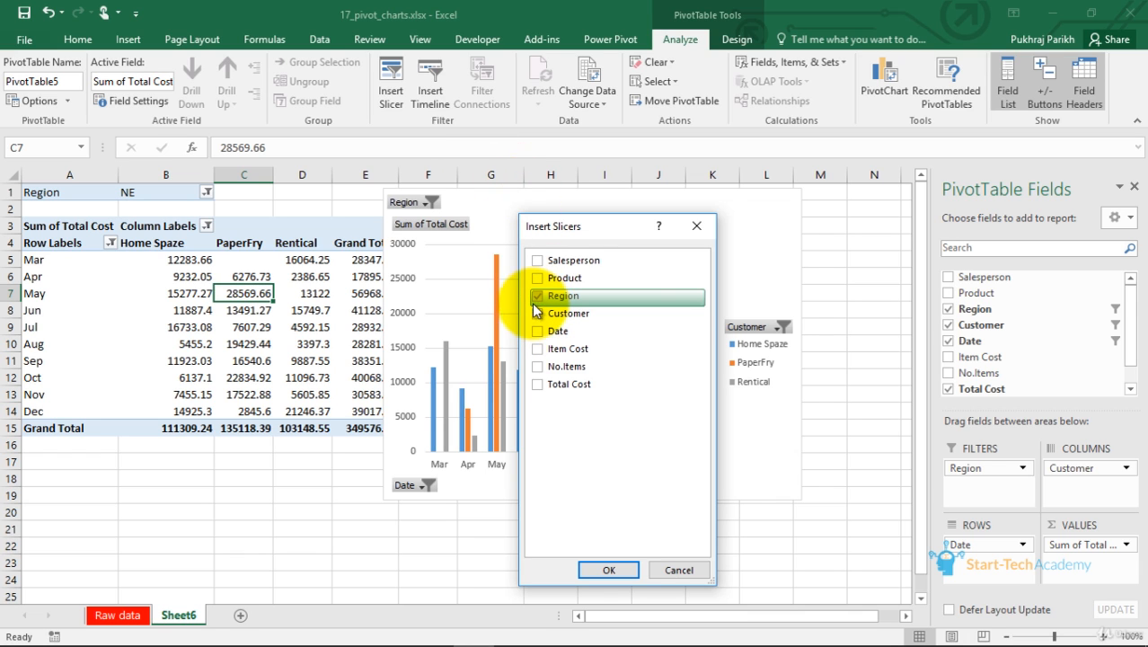
pyautogui.click(607, 570)
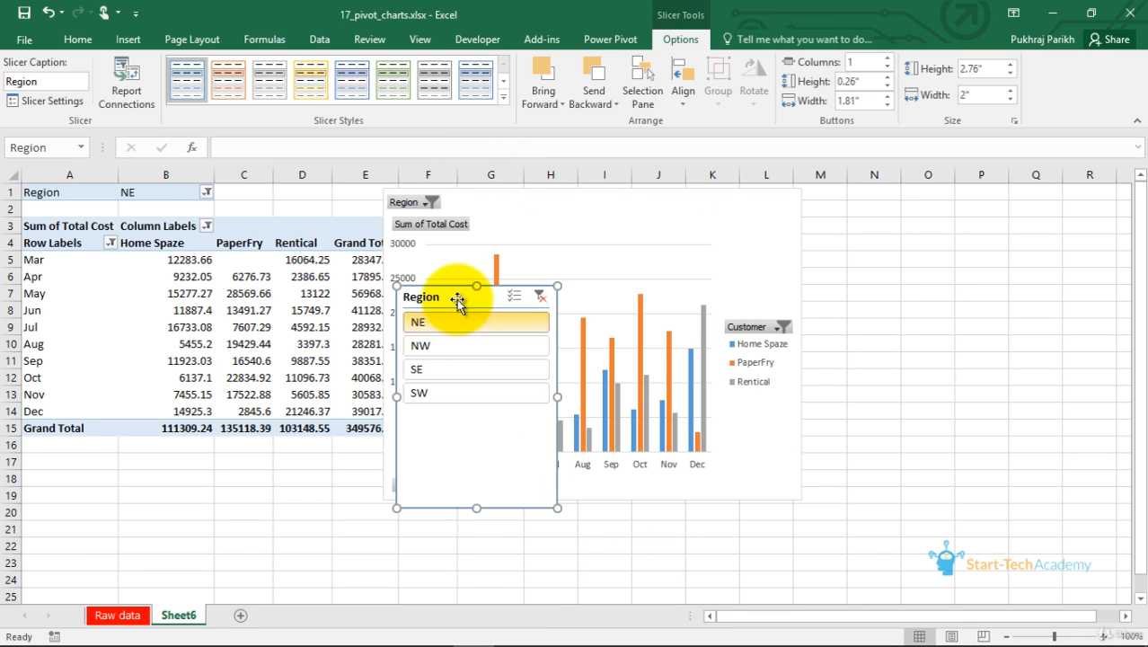
# Move the Region slicer over the chart and filter it to NW
pyautogui.moveTo(457, 301); pyautogui.dragTo(504, 447)
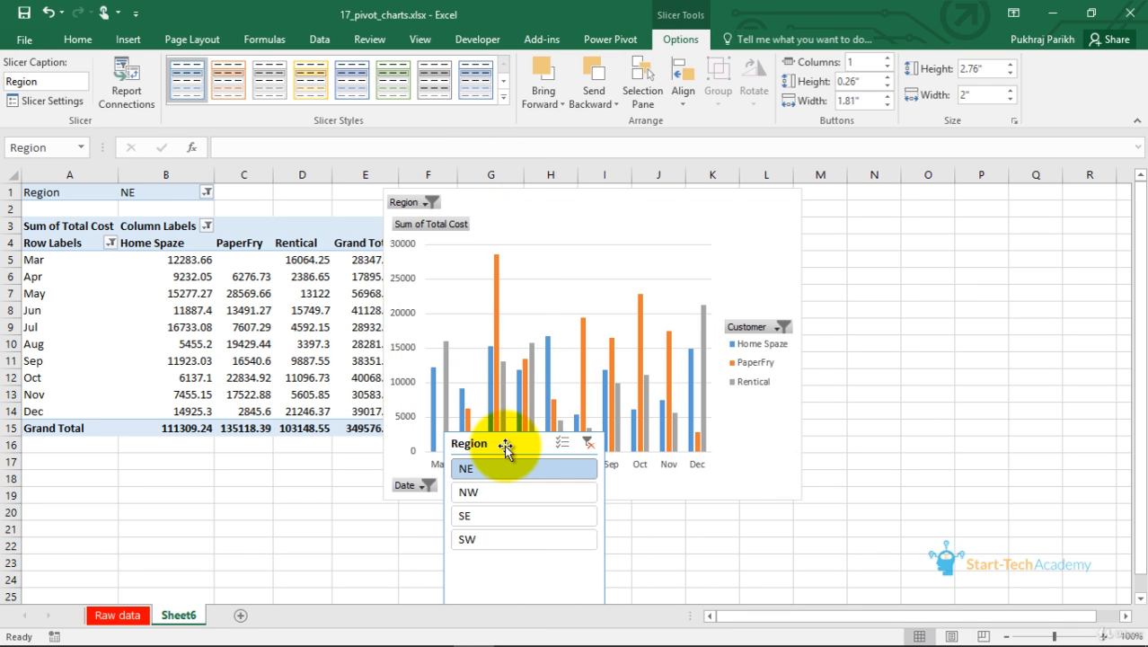
pyautogui.click(471, 493)
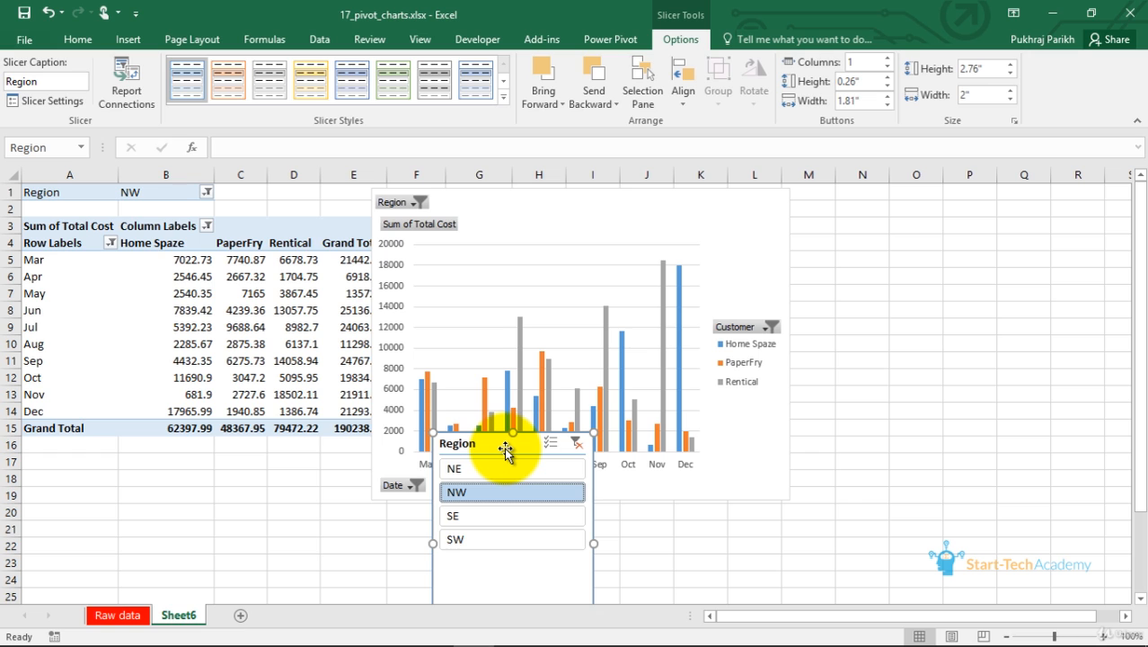
# Move the slicer up, clear its Region filter, and delete the slicer
pyautogui.moveTo(506, 448); pyautogui.dragTo(510, 365)
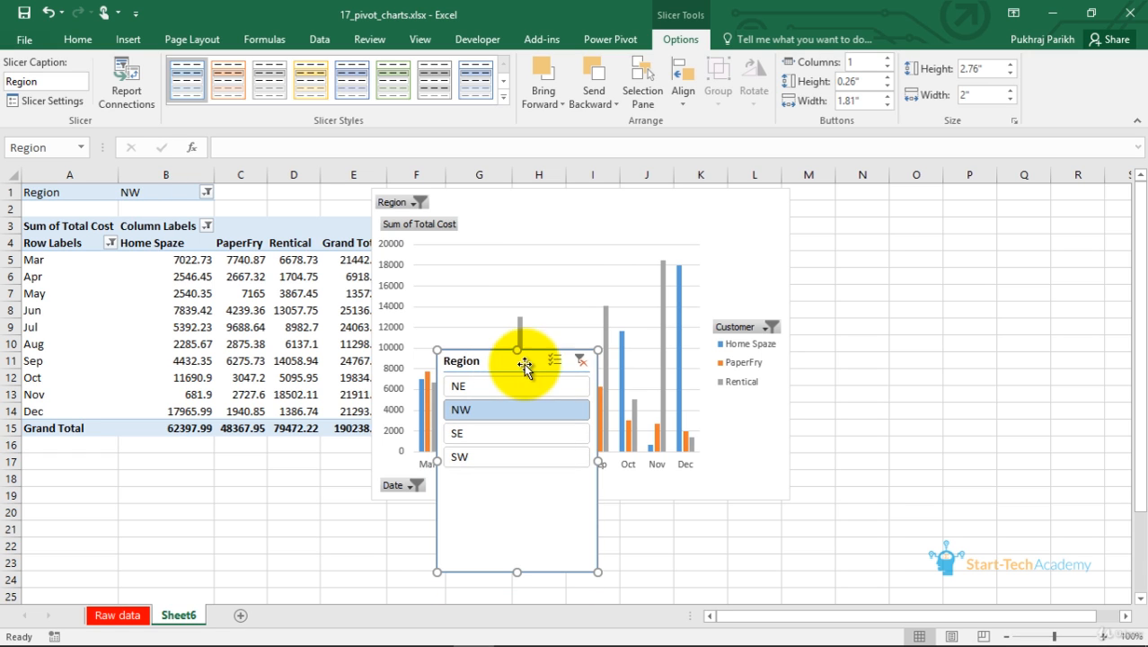
pyautogui.click(578, 360)
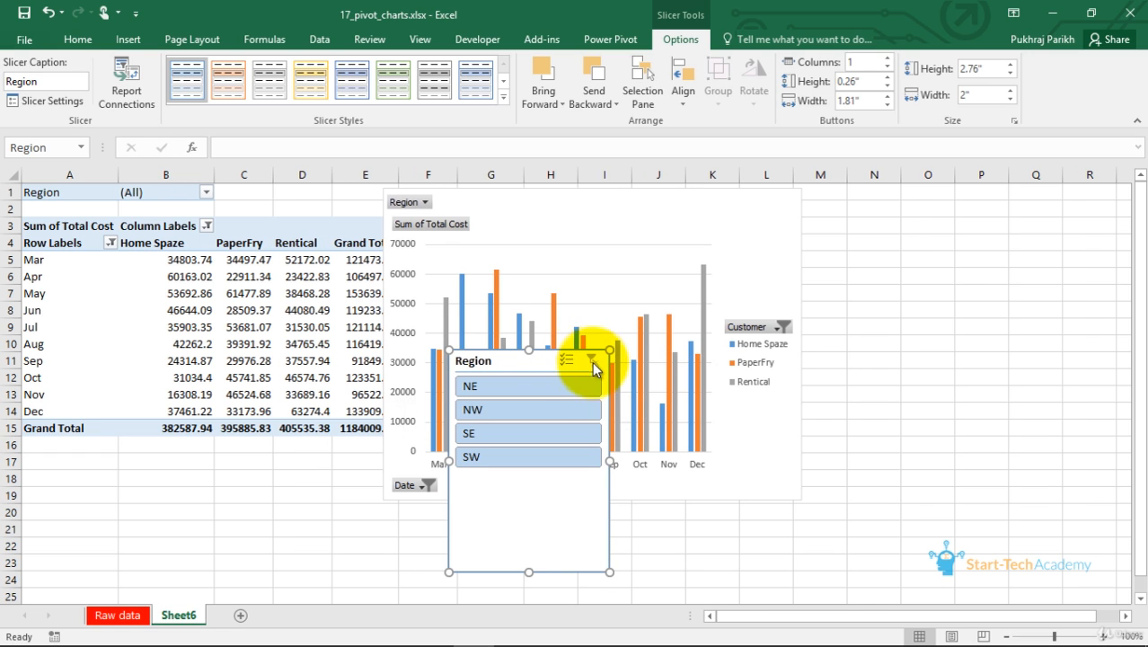
pyautogui.press('Delete')
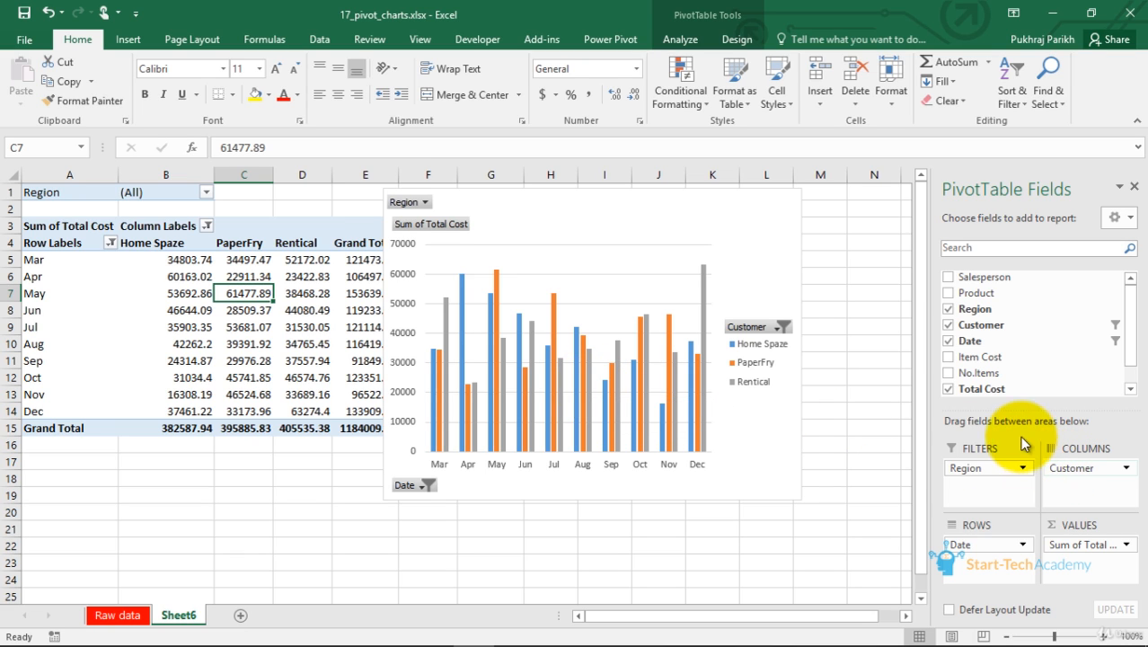
# Delete the existing pivot chart
pyautogui.click(788, 218)
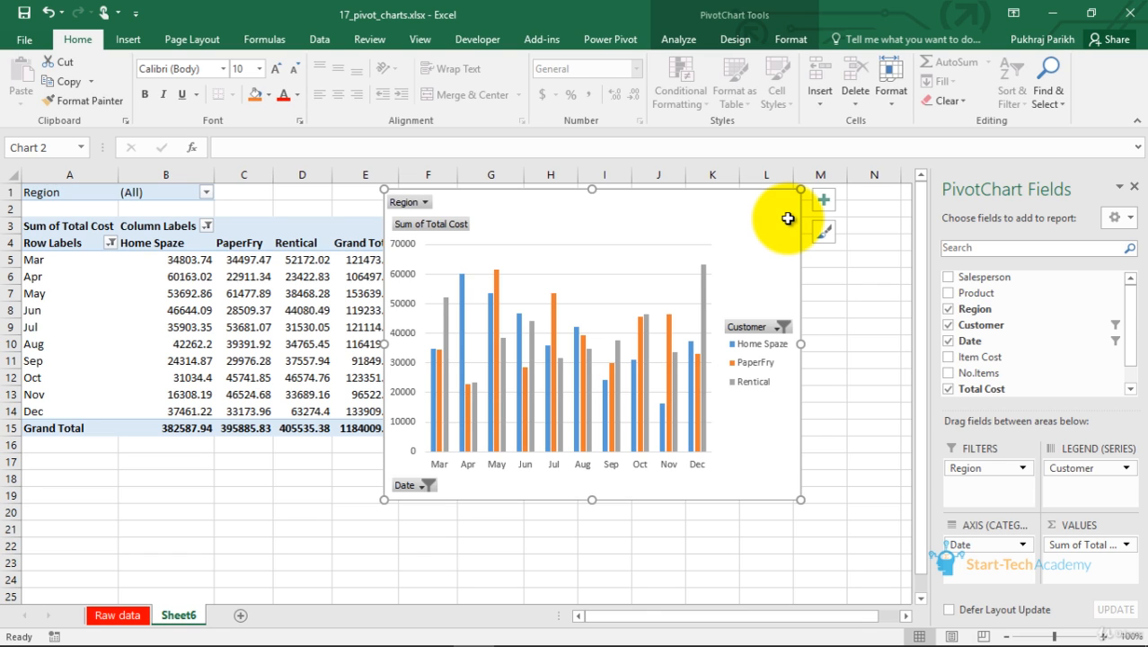
pyautogui.press('Delete')
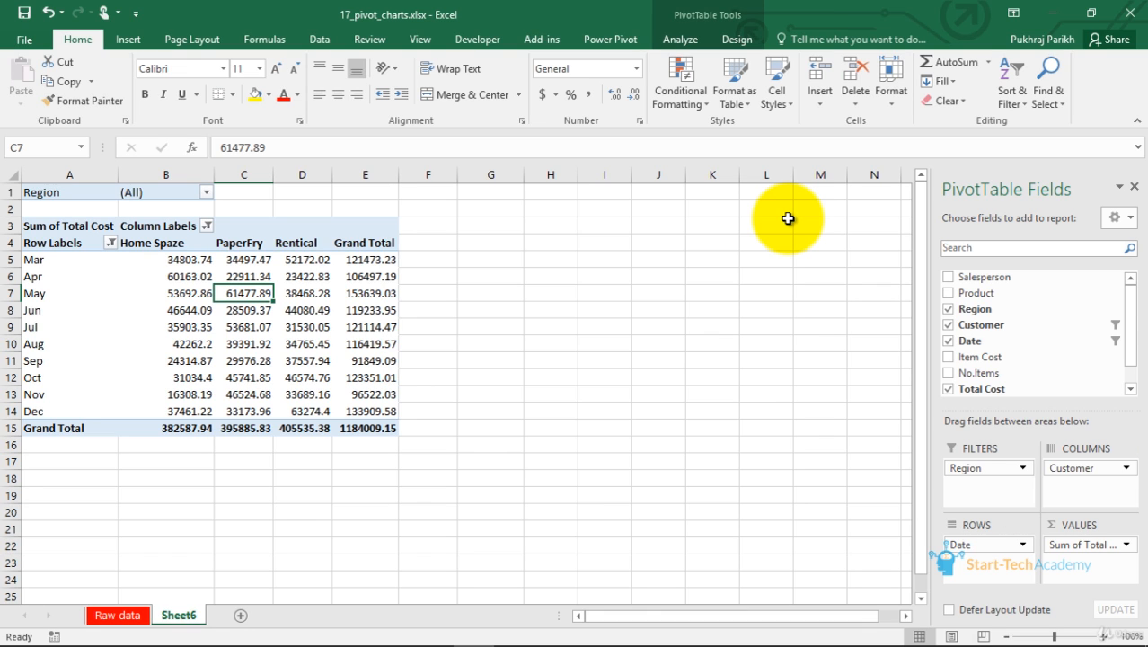
# Insert a new Clustered Column pivot chart from the pivot table
pyautogui.click(239, 310)
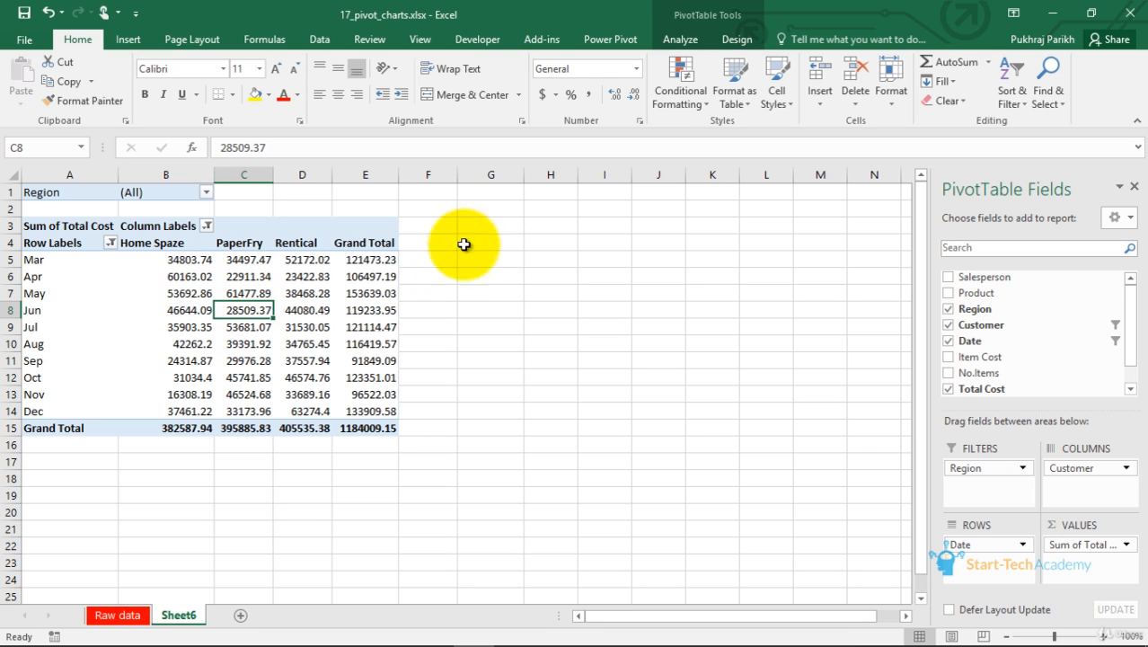
pyautogui.click(127, 41)
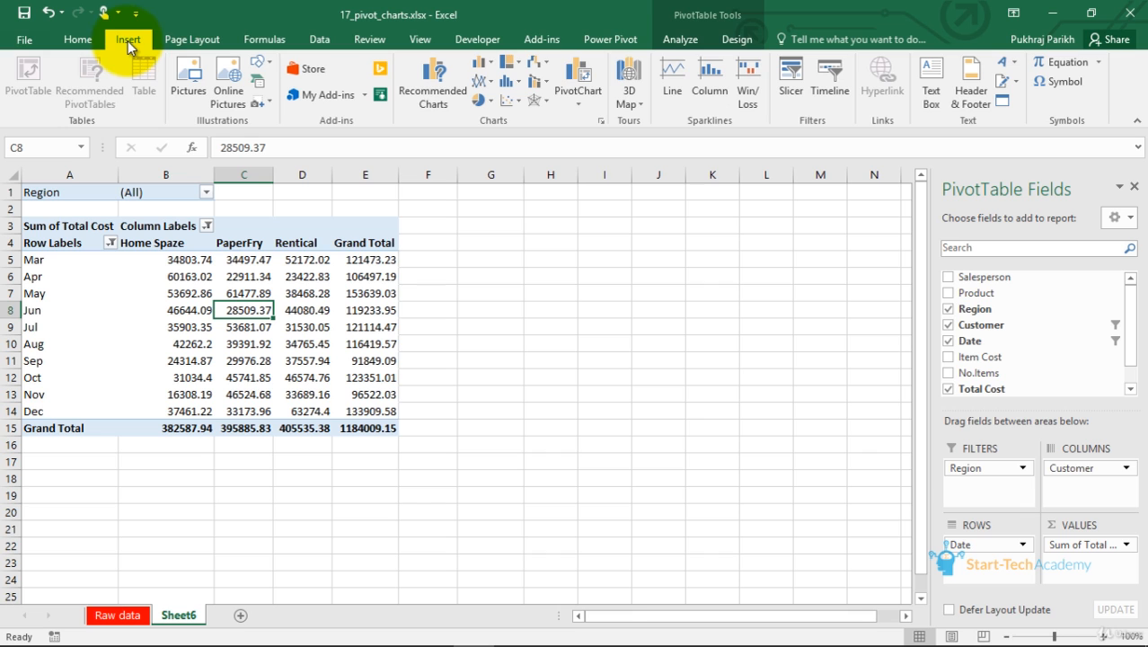
pyautogui.click(578, 104)
pyautogui.click(578, 103)
pyautogui.click(576, 72)
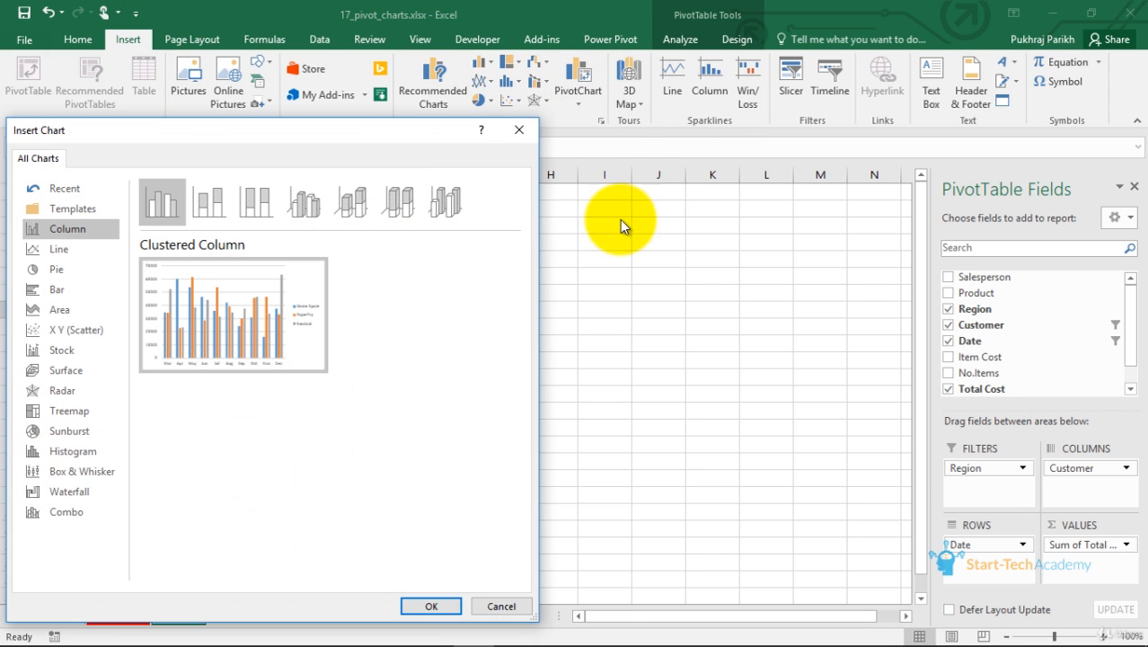
pyautogui.moveTo(312, 140); pyautogui.dragTo(455, 132)
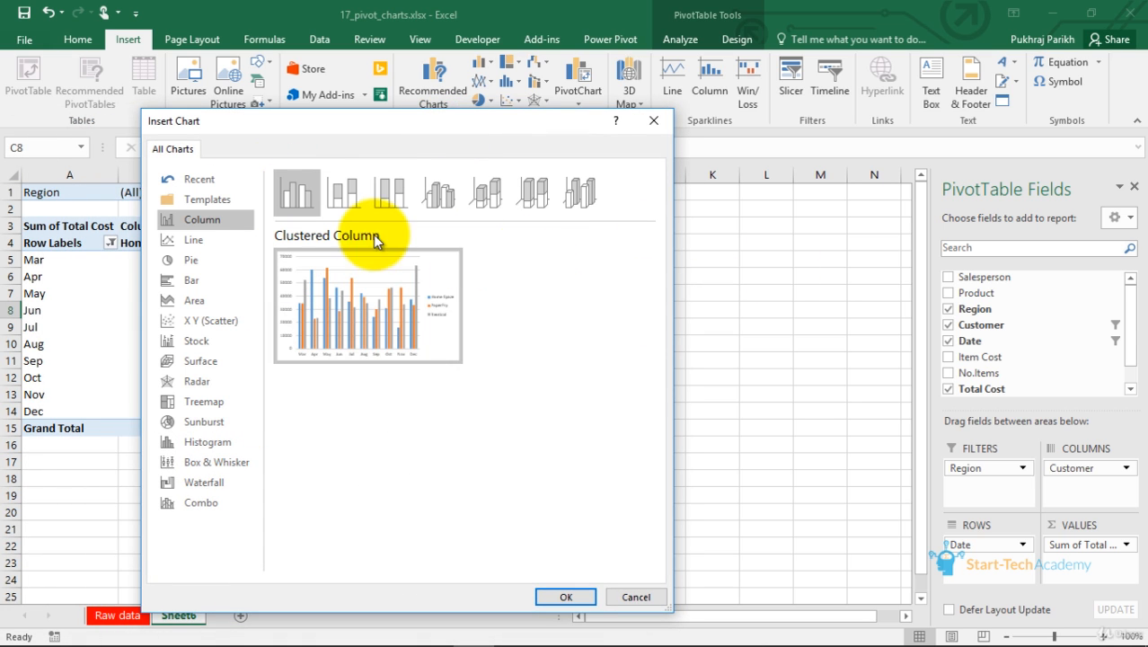
pyautogui.click(558, 598)
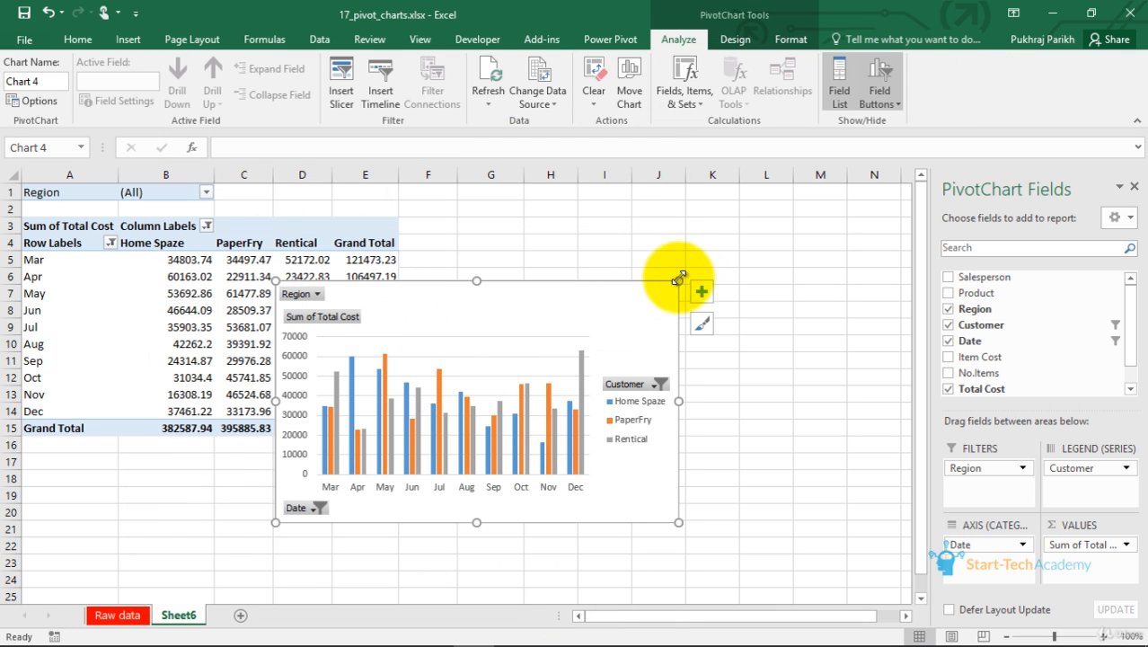
# Resize the new pivot chart and move it beside the pivot table
pyautogui.moveTo(677, 281); pyautogui.dragTo(762, 226)
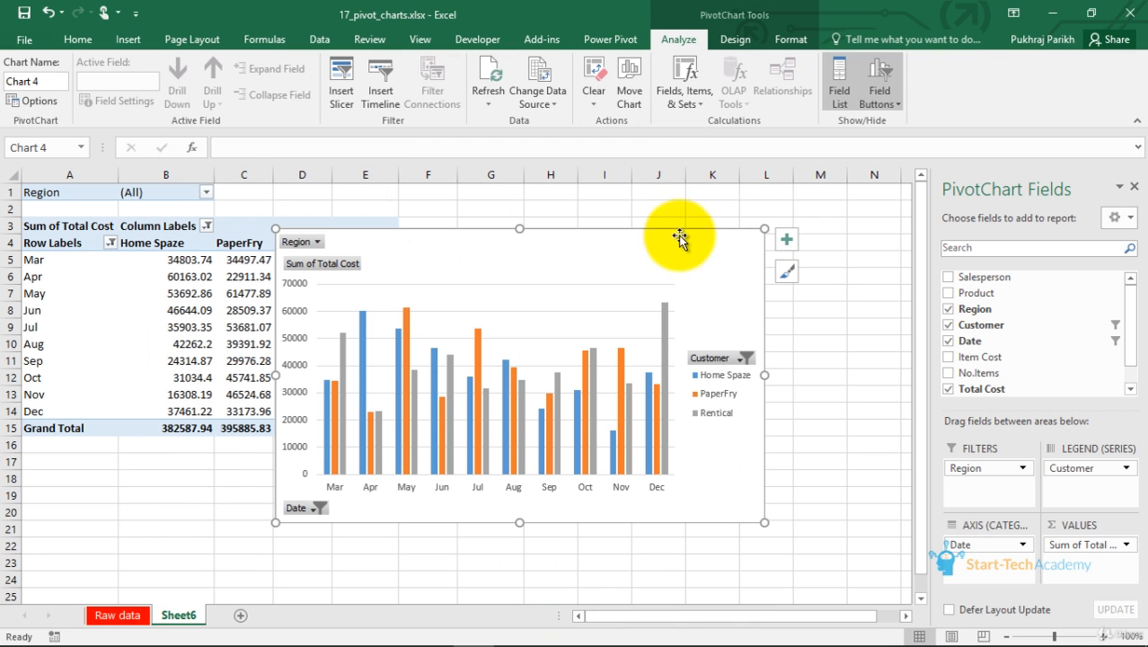
pyautogui.moveTo(667, 242); pyautogui.dragTo(758, 230)
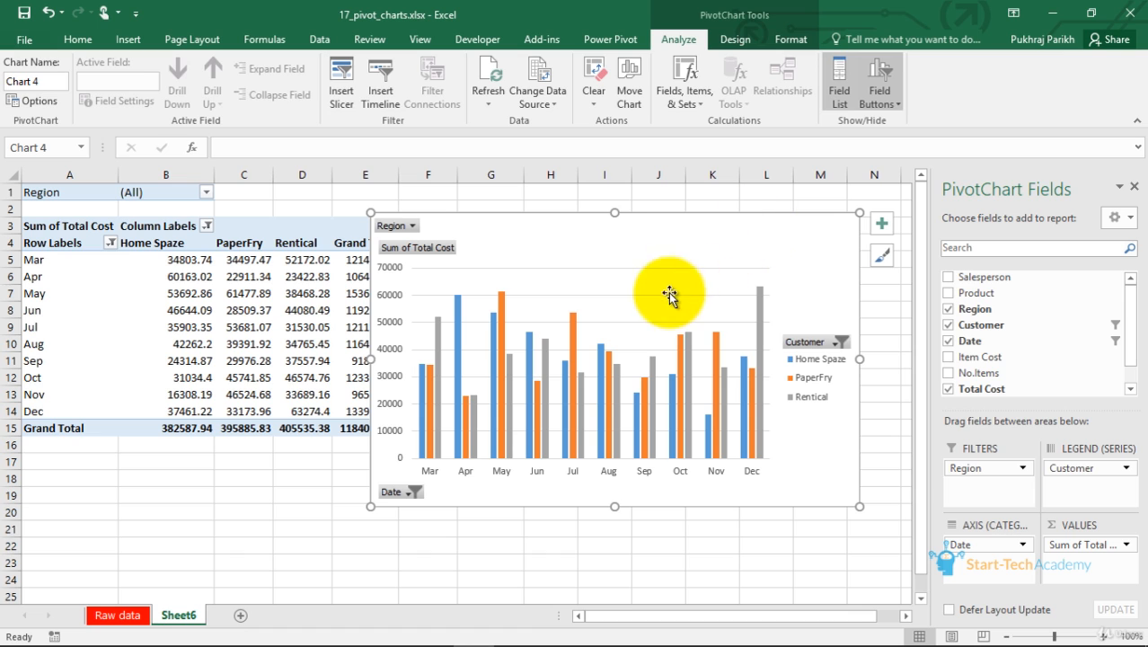
# Open the new chart's Customer and Date filter lists to check which items are selected
pyautogui.click(821, 341)
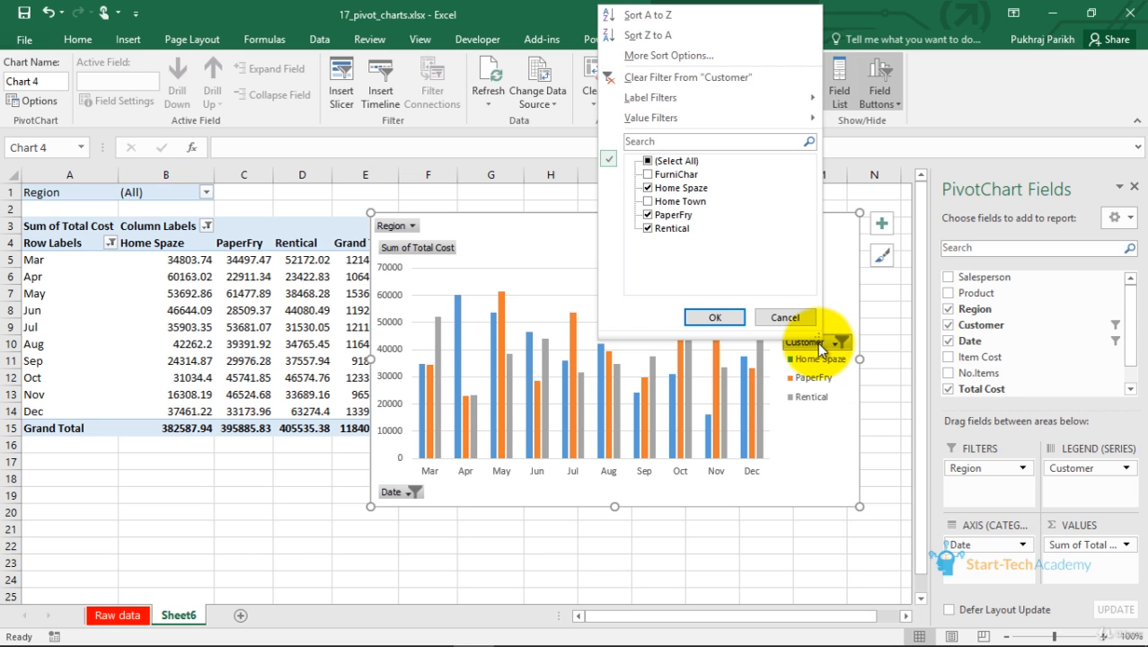
pyautogui.click(817, 341)
pyautogui.click(404, 492)
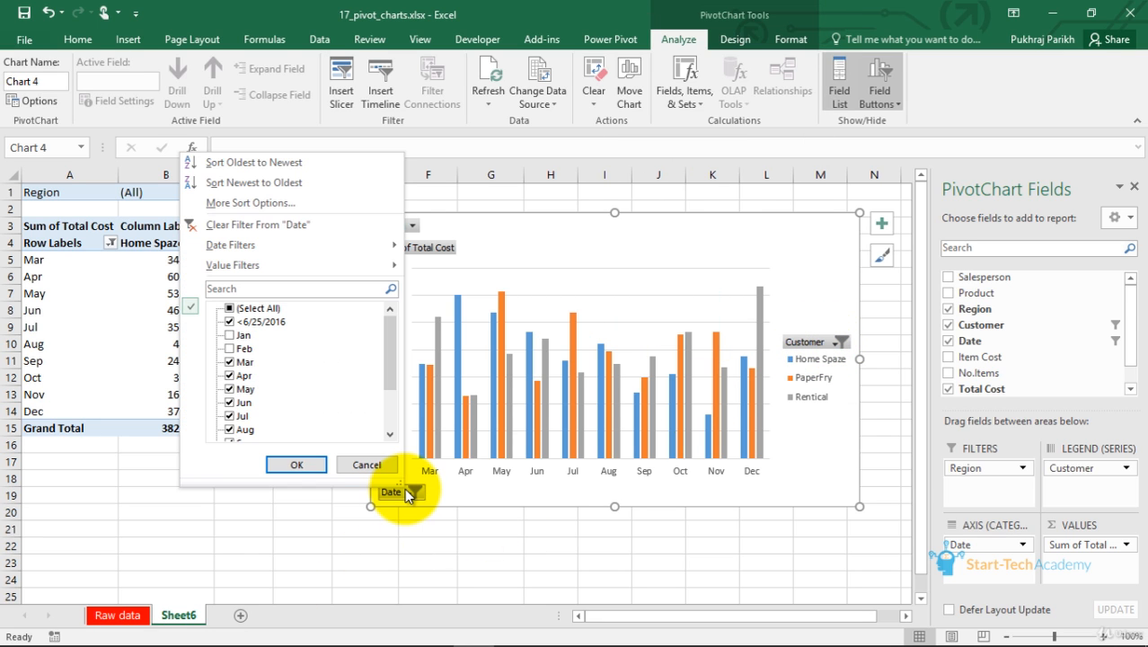
pyautogui.click(404, 490)
pyautogui.moveTo(428, 374)
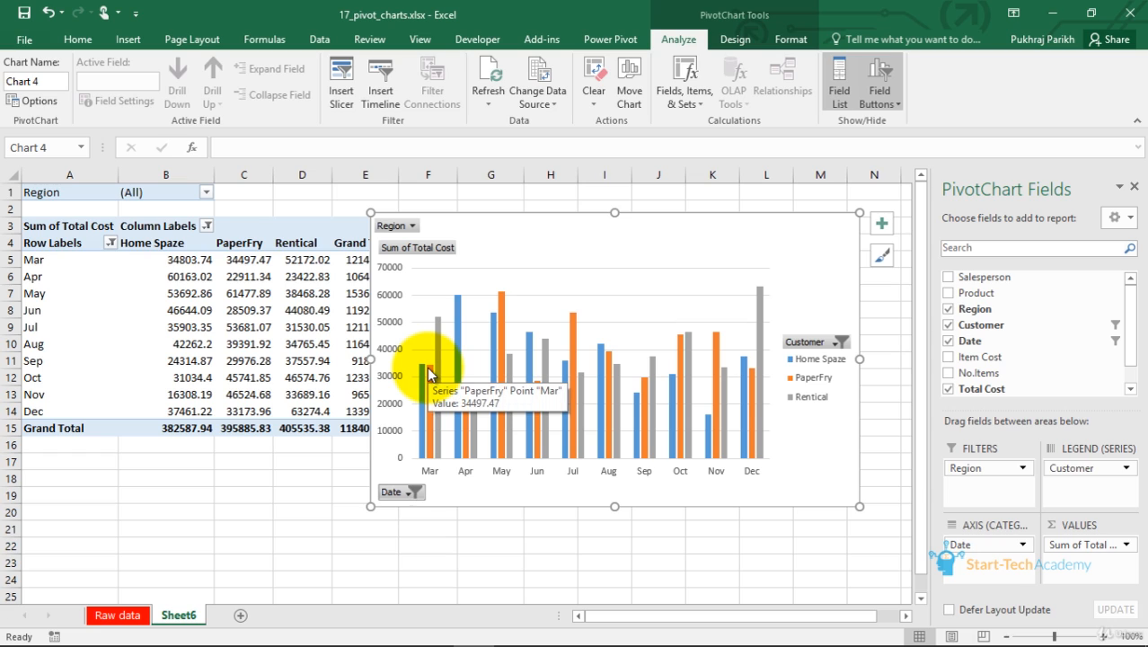